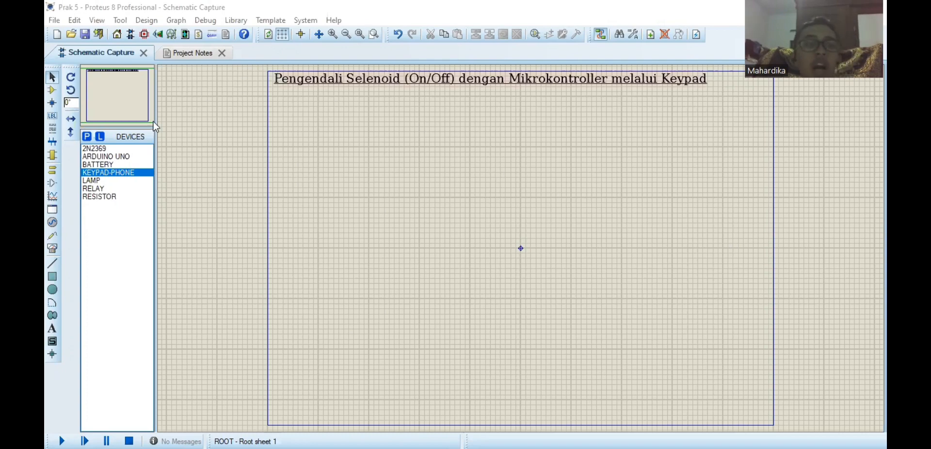
{"action": "left_click", "coordinate": [130, 148]}
{"action": "left_click", "coordinate": [130, 172]}
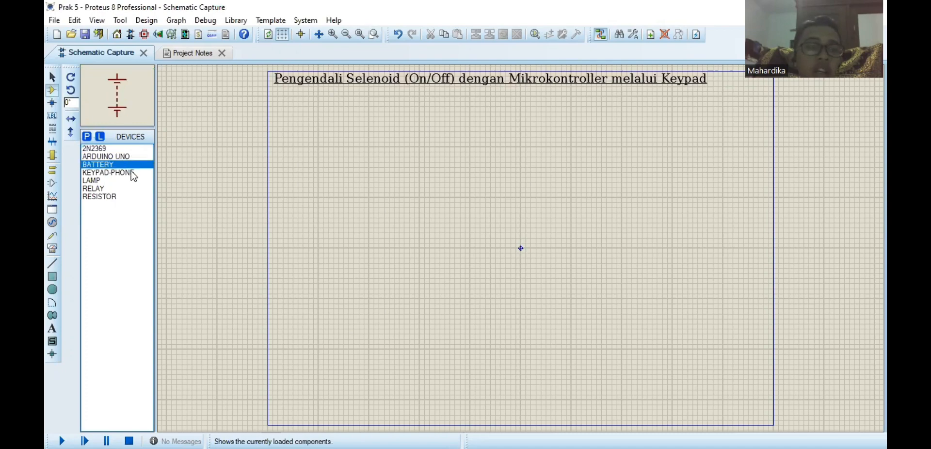
{"action": "left_click", "coordinate": [132, 180]}
{"action": "left_click", "coordinate": [134, 188]}
{"action": "left_click", "coordinate": [133, 196]}
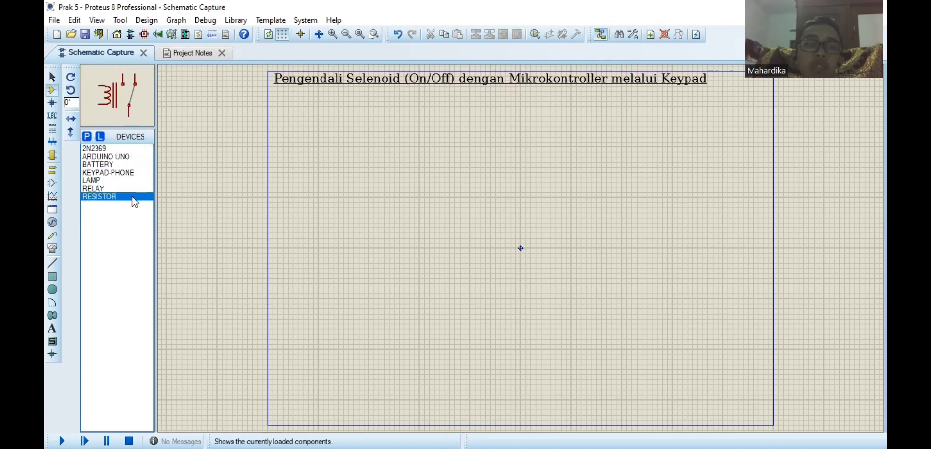
Step: Place an ARDUINO UNO board in the left part of the schematic sheet
{"action": "left_click", "coordinate": [130, 157]}
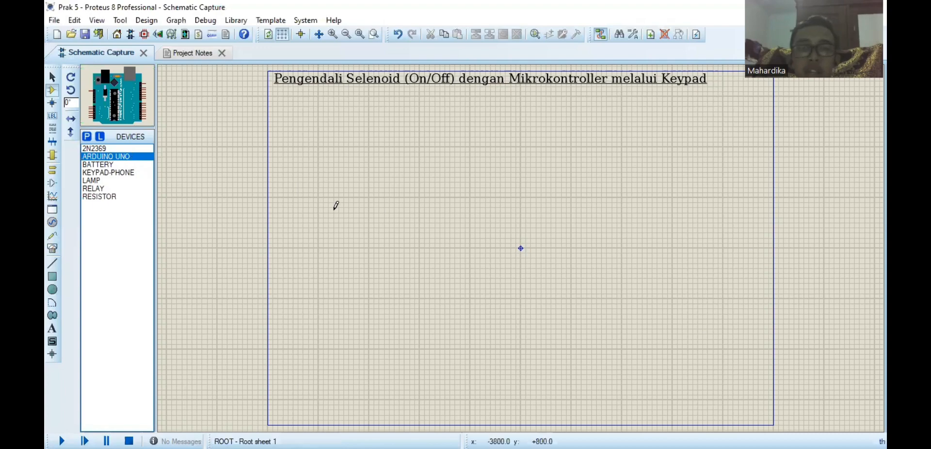
{"action": "left_click", "coordinate": [353, 208]}
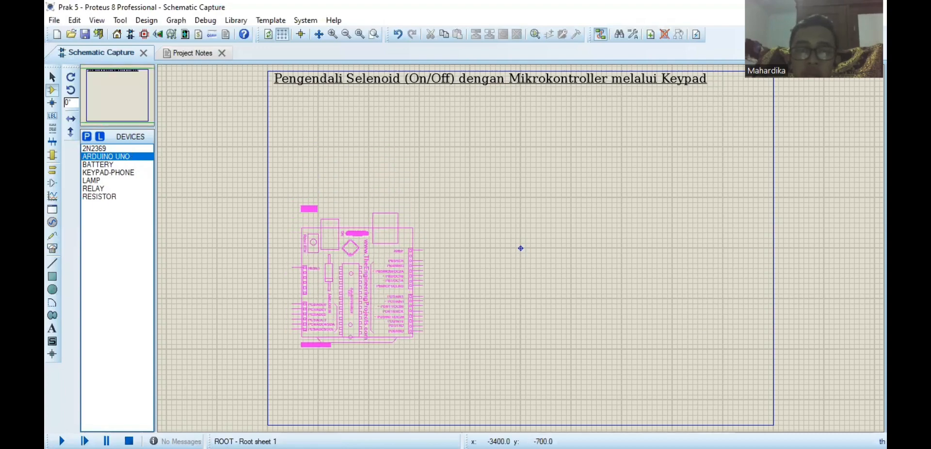
{"action": "left_click", "coordinate": [358, 271]}
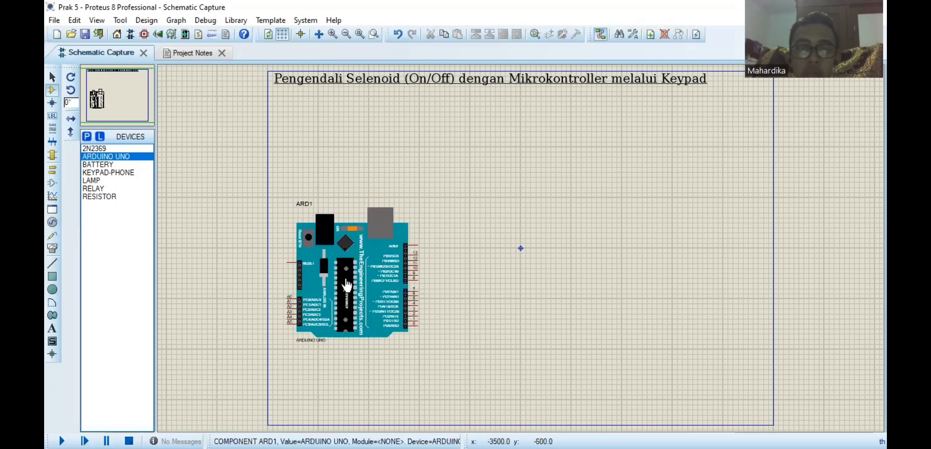
Step: Place a RESISTOR horizontally to the right of the Arduino's upper digital pins
{"action": "left_click", "coordinate": [118, 148]}
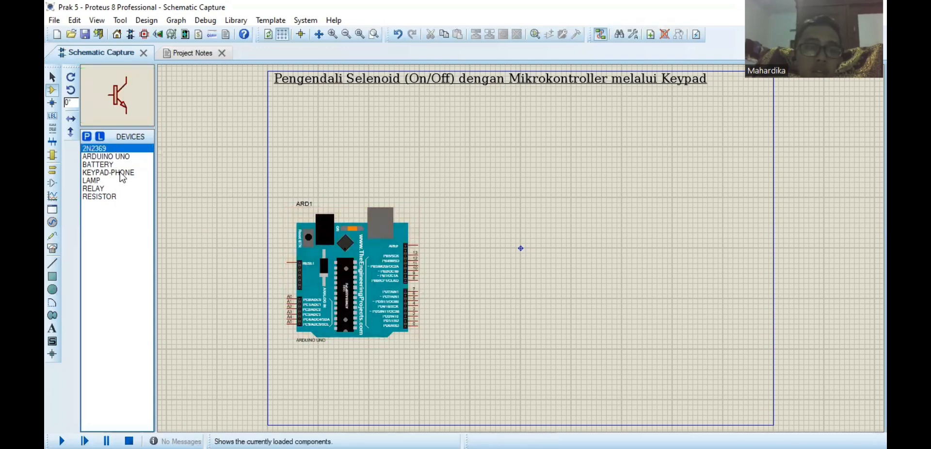
{"action": "left_click", "coordinate": [120, 172]}
{"action": "left_click", "coordinate": [119, 165]}
{"action": "left_click", "coordinate": [118, 181]}
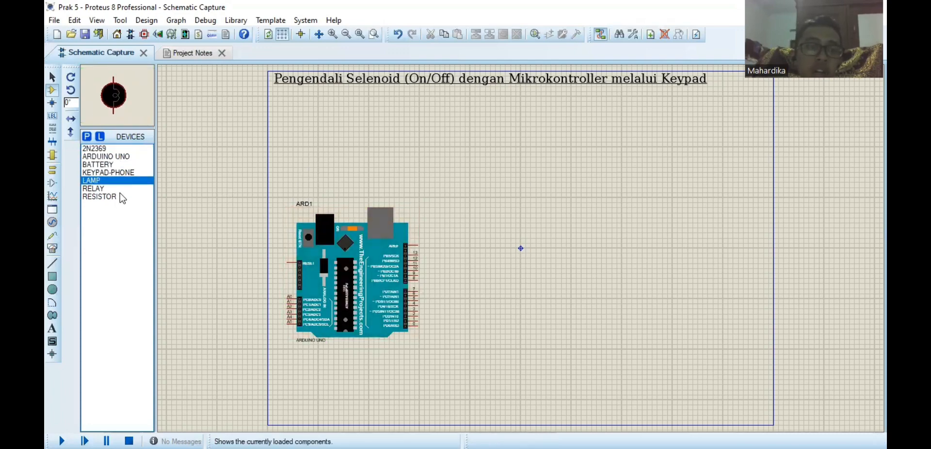
{"action": "left_click", "coordinate": [121, 197]}
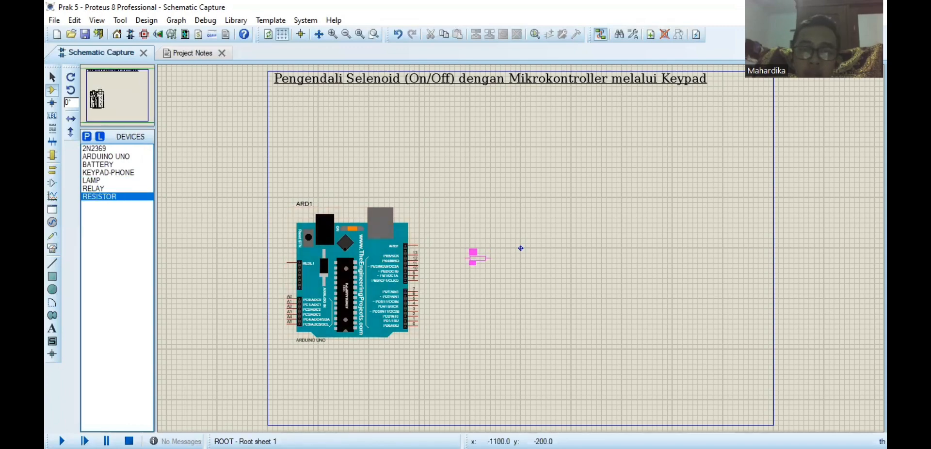
{"action": "left_click", "coordinate": [478, 258]}
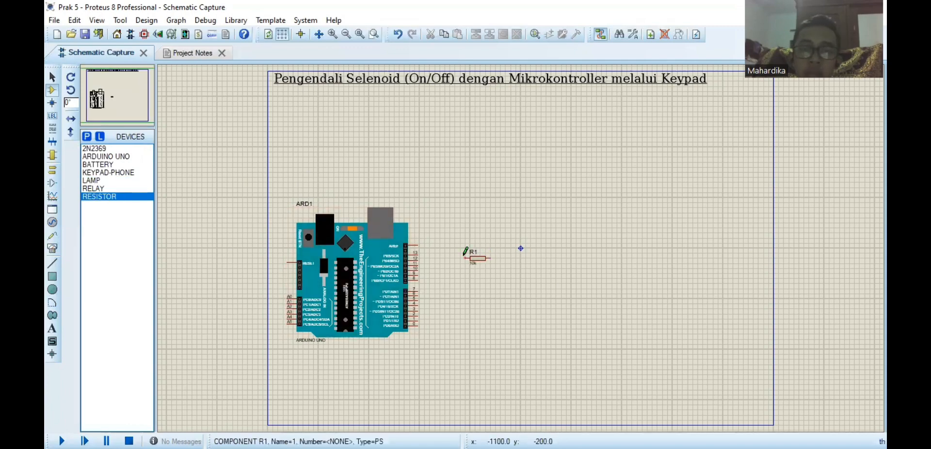
Step: Place a 2N2369 transistor to the right of the resistor and a RELAY above the transistor
{"action": "left_click", "coordinate": [121, 148]}
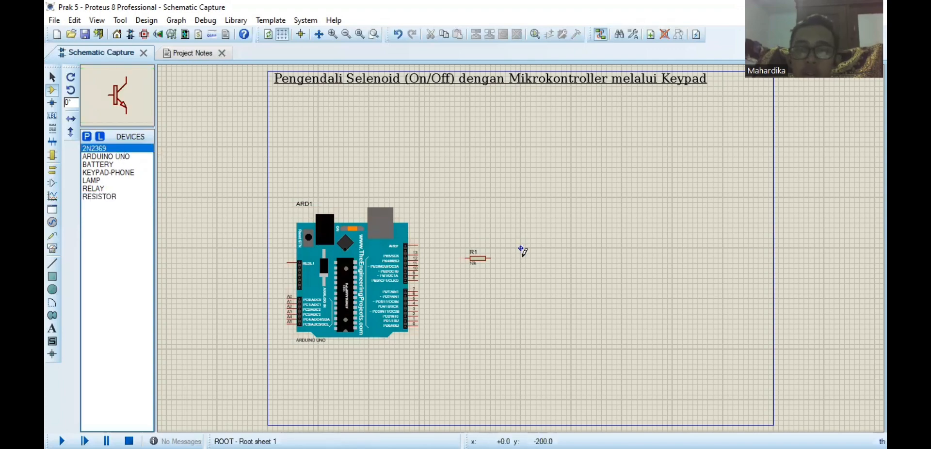
{"action": "left_click", "coordinate": [521, 249]}
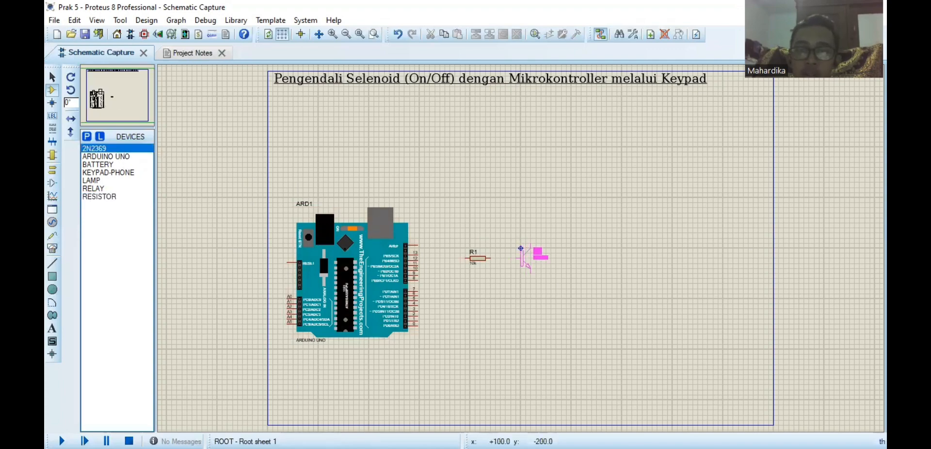
{"action": "left_click", "coordinate": [521, 250]}
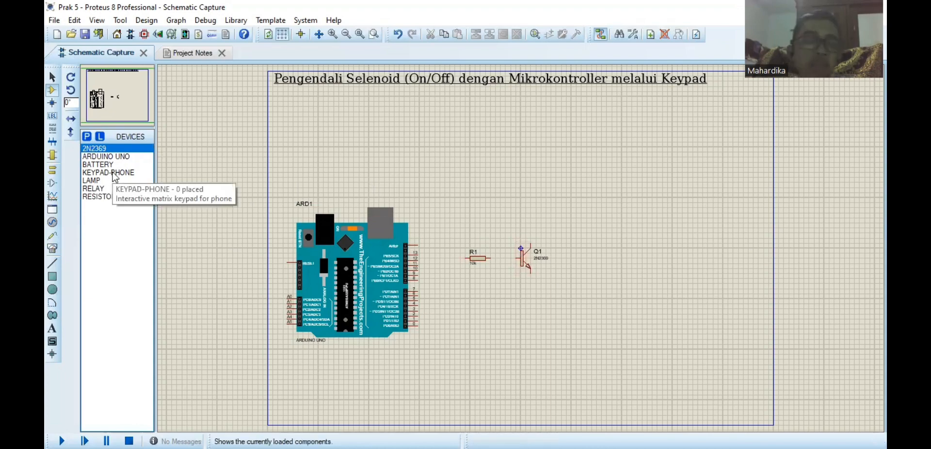
{"action": "left_click", "coordinate": [112, 192]}
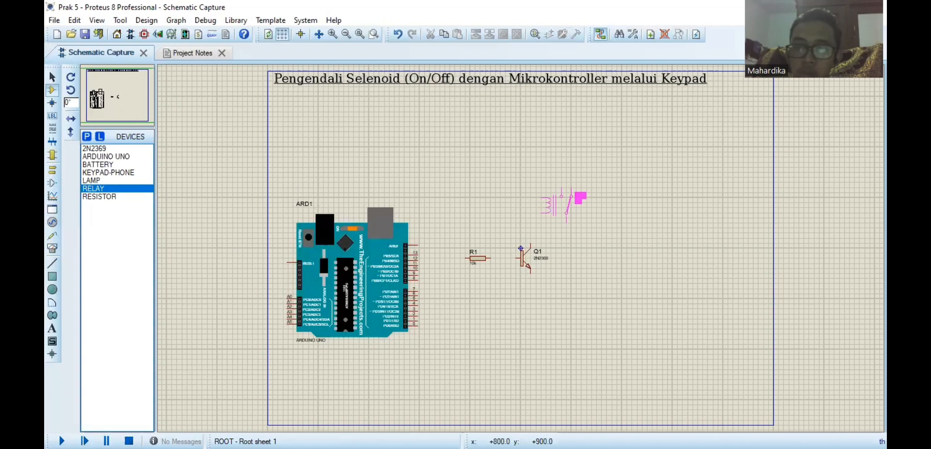
{"action": "left_click", "coordinate": [580, 198]}
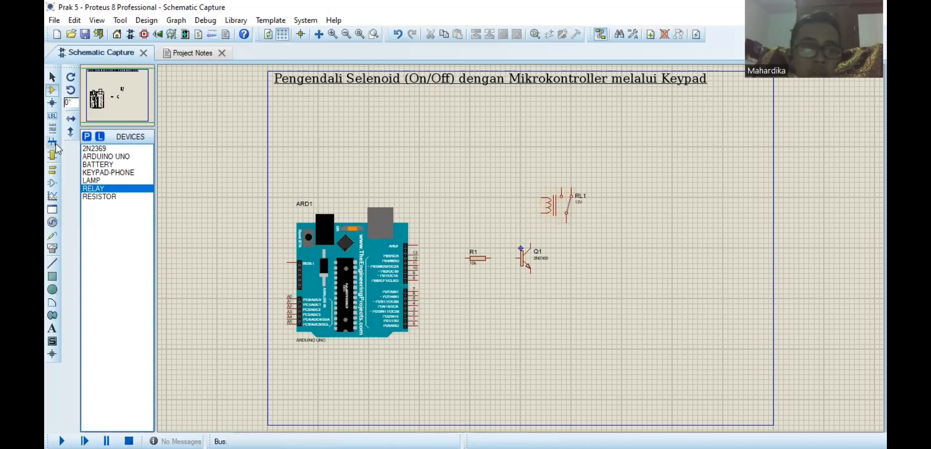
Step: Place a BATTERY above and to the right of the relay, rotated anti-clockwise so that it lies horizontally
{"action": "left_click", "coordinate": [115, 165]}
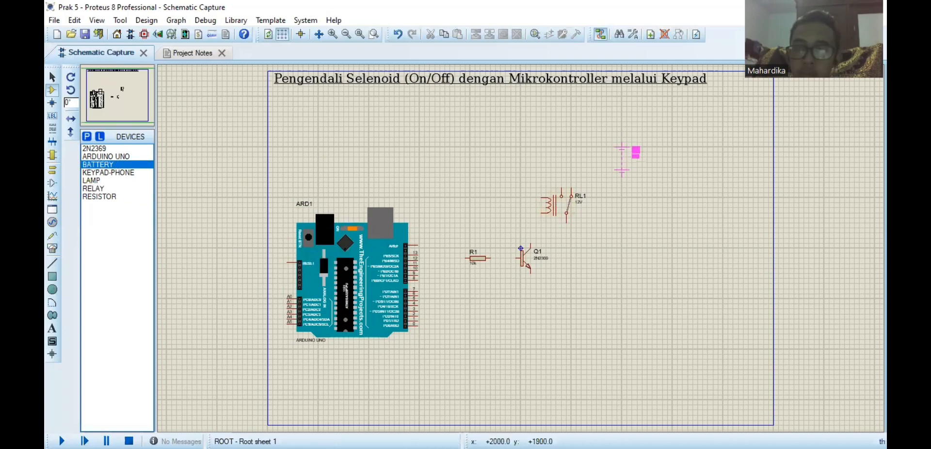
{"action": "left_click", "coordinate": [622, 165]}
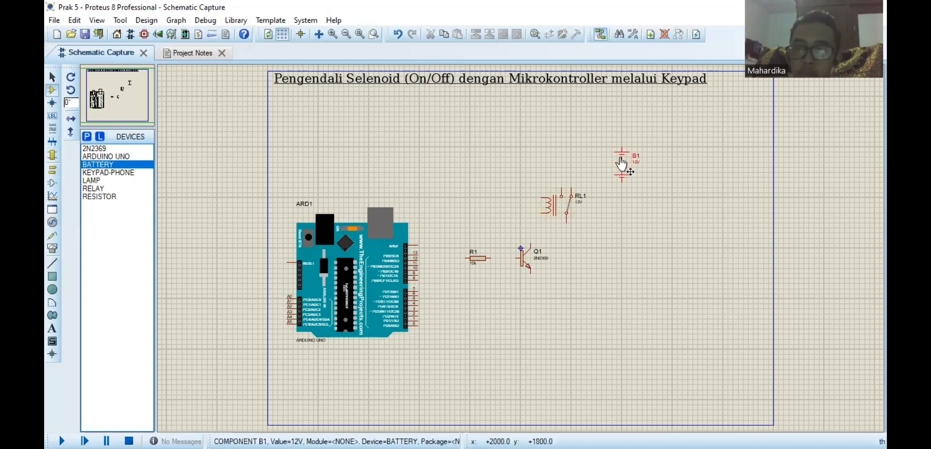
{"action": "right_click", "coordinate": [623, 164]}
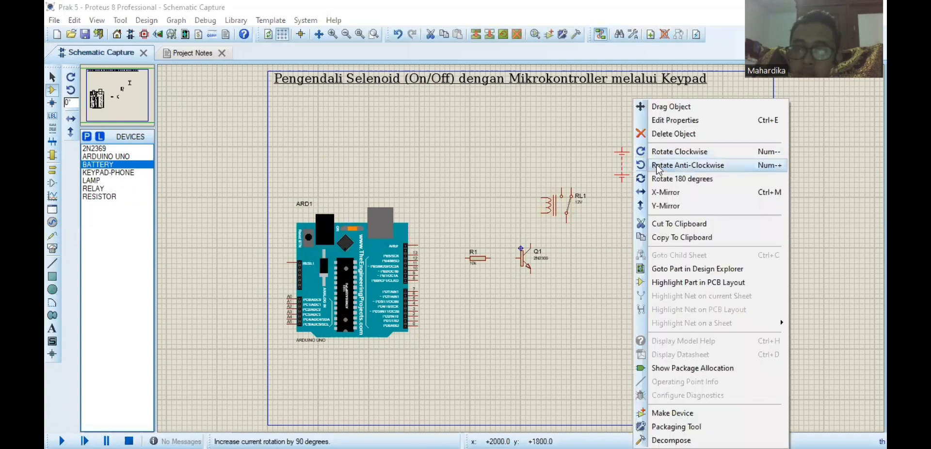
{"action": "left_click", "coordinate": [658, 164]}
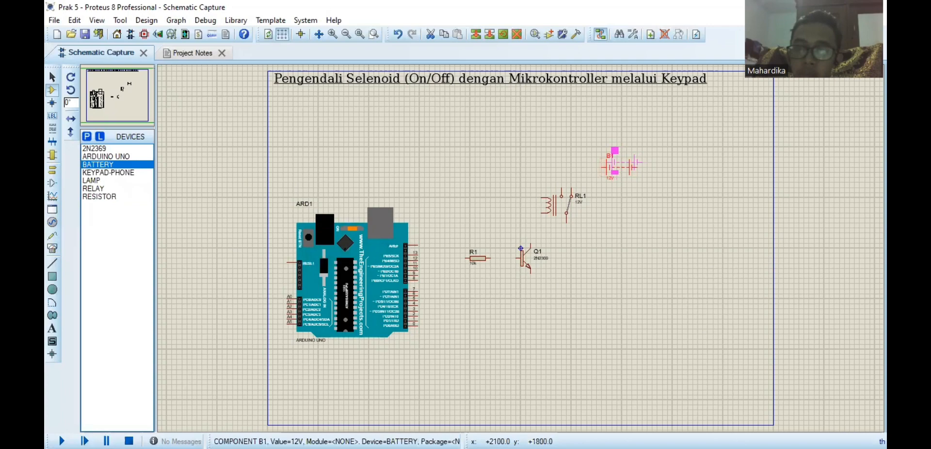
{"action": "left_click_drag", "start_coordinate": [627, 163], "coordinate": [633, 168]}
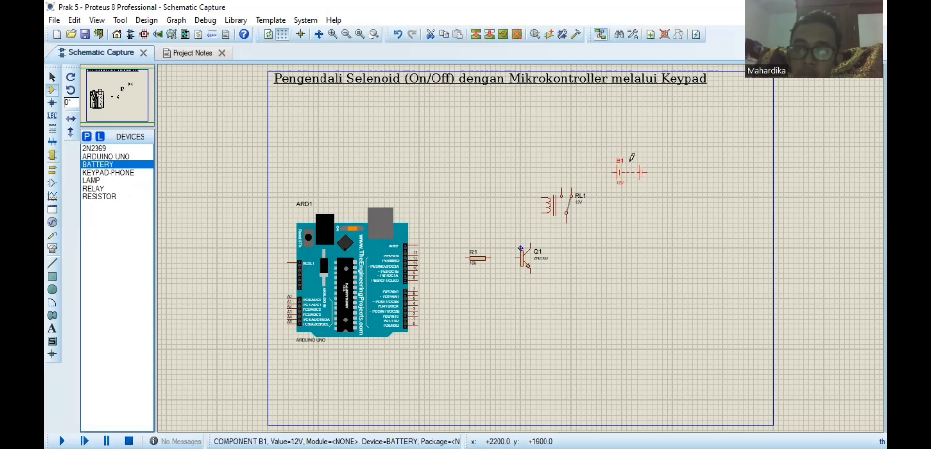
Step: Place a LAMP to the right of the relay, just below the battery
{"action": "left_click", "coordinate": [91, 180]}
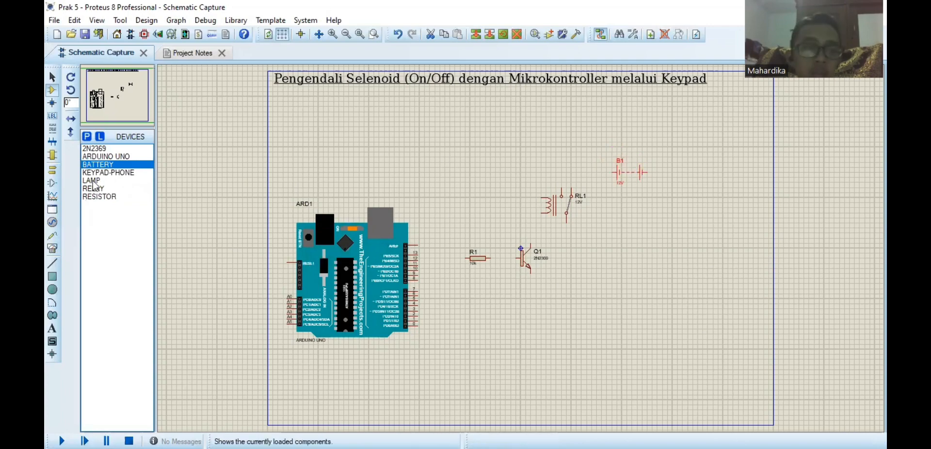
{"action": "left_click", "coordinate": [666, 209]}
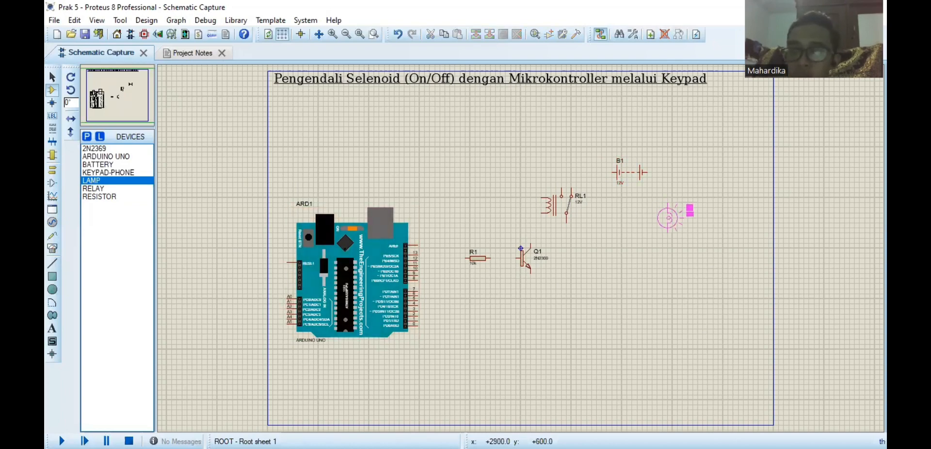
{"action": "left_click", "coordinate": [658, 210]}
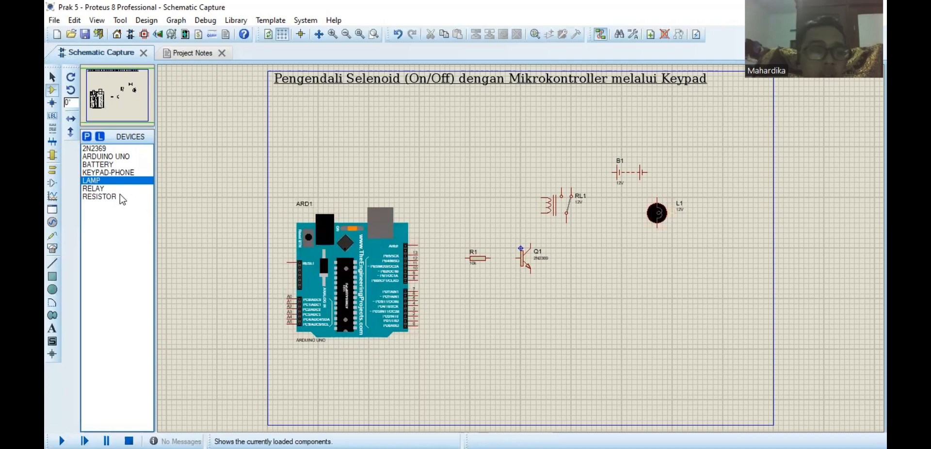
Step: Place a KEYPAD-PHONE below the resistor and transistor, to the right of the Arduino
{"action": "left_click", "coordinate": [114, 172]}
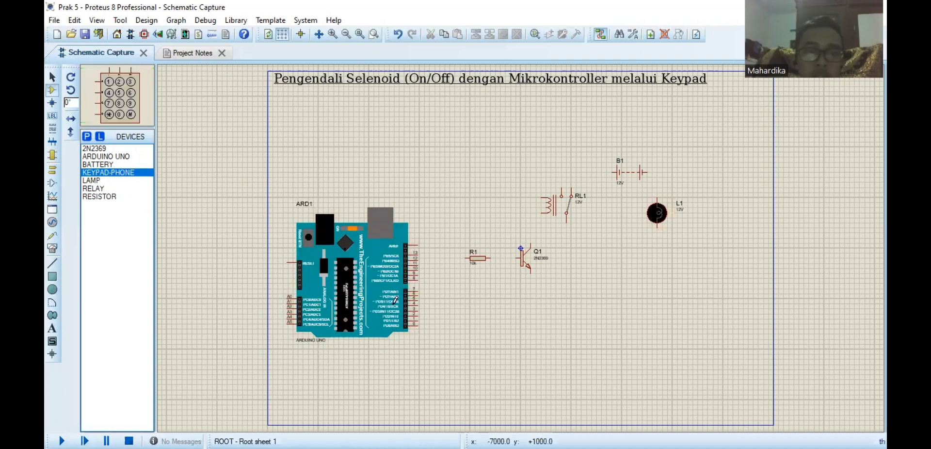
{"action": "left_click", "coordinate": [514, 339]}
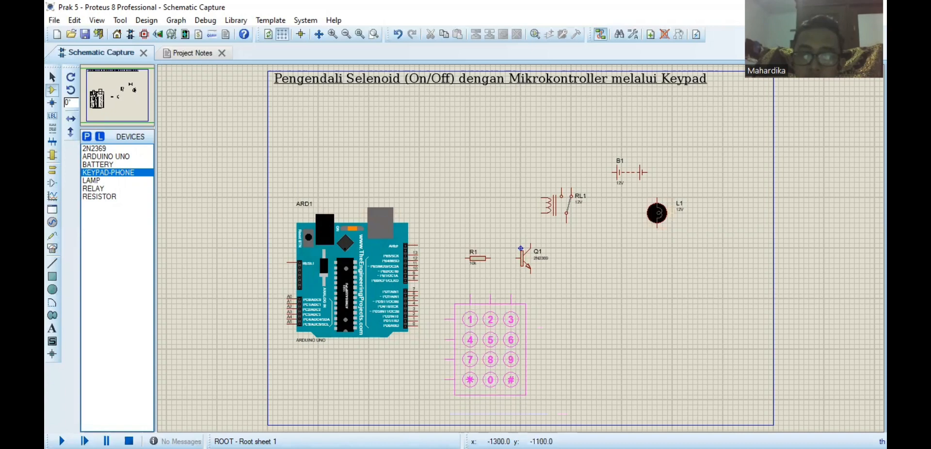
{"action": "left_click", "coordinate": [457, 301]}
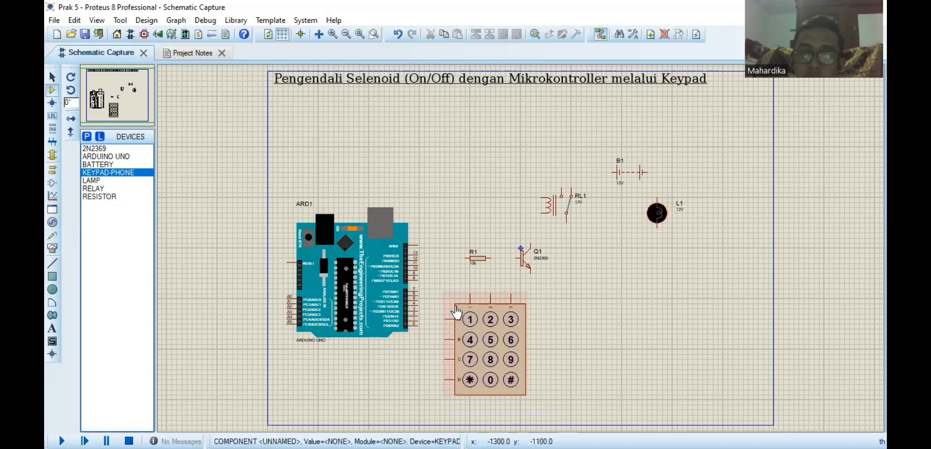
Step: Examine the component properties of resistor R1, including its resistance, without changing them
{"action": "left_click", "coordinate": [374, 35]}
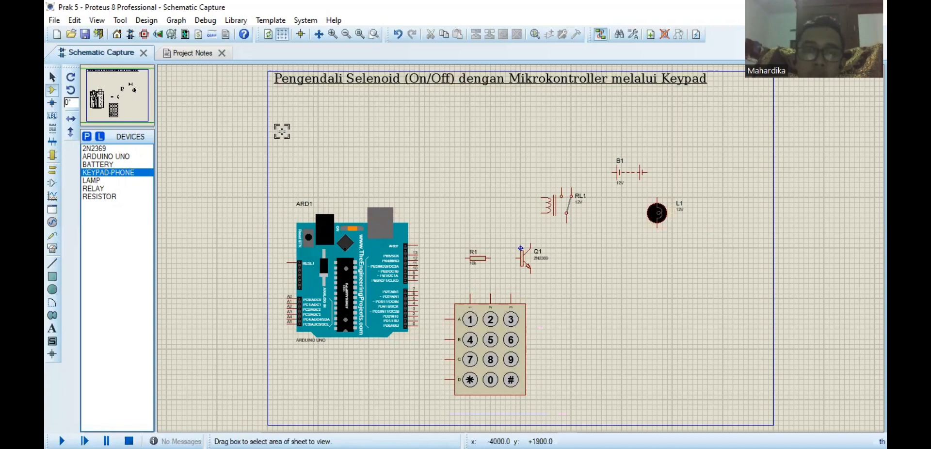
{"action": "left_click_drag", "start_coordinate": [275, 130], "coordinate": [676, 397]}
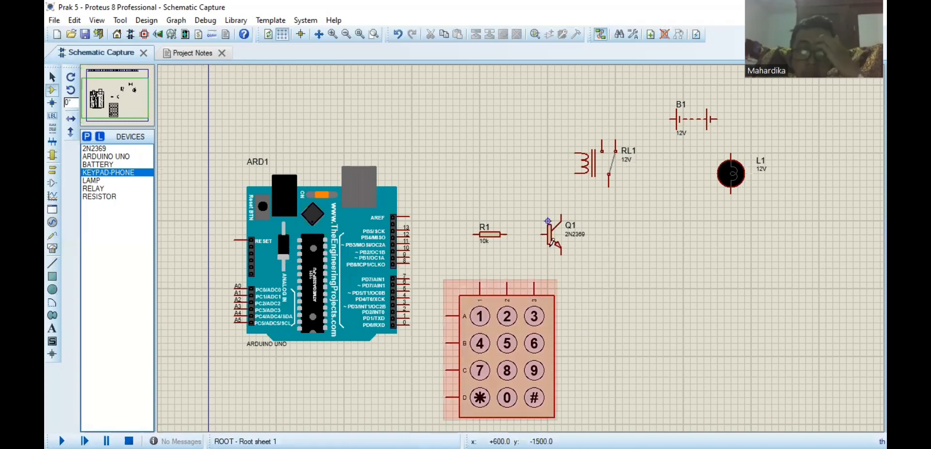
{"action": "double_click", "coordinate": [495, 237]}
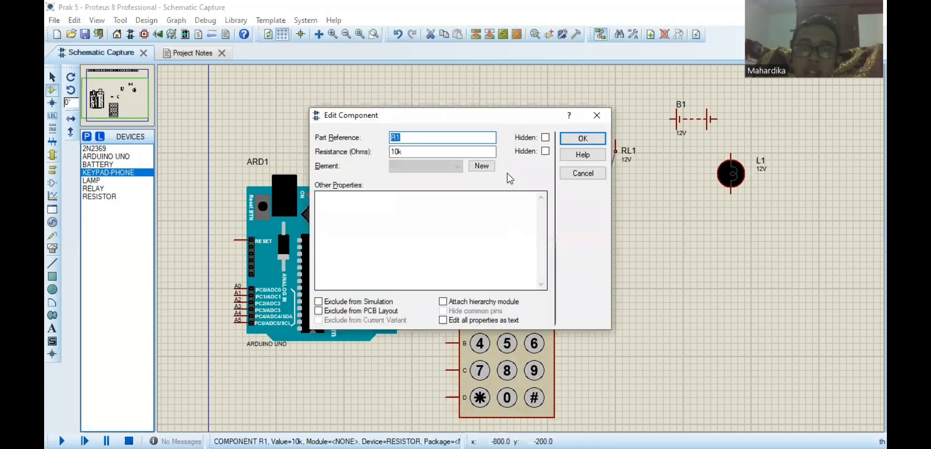
{"action": "left_click", "coordinate": [583, 140]}
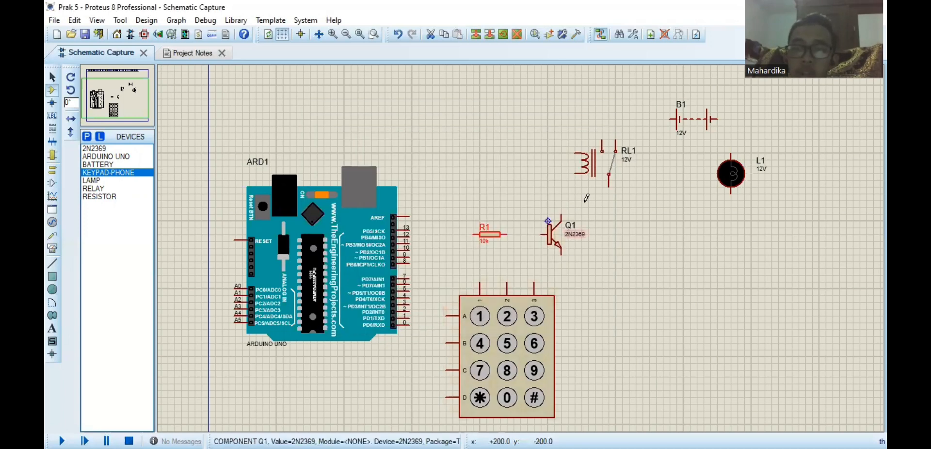
Step: Set the component value of relay RL1 to 5V
{"action": "double_click", "coordinate": [606, 173]}
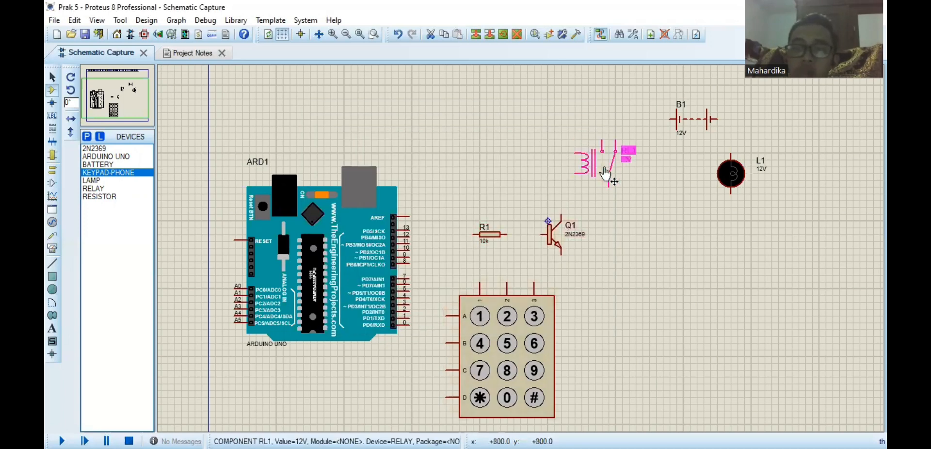
{"action": "left_click", "coordinate": [397, 140]}
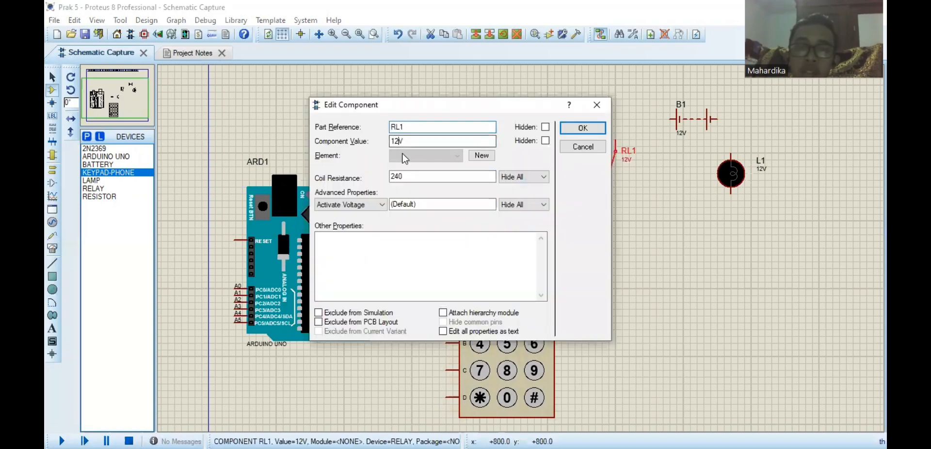
{"action": "key", "text": "BackSpace"}
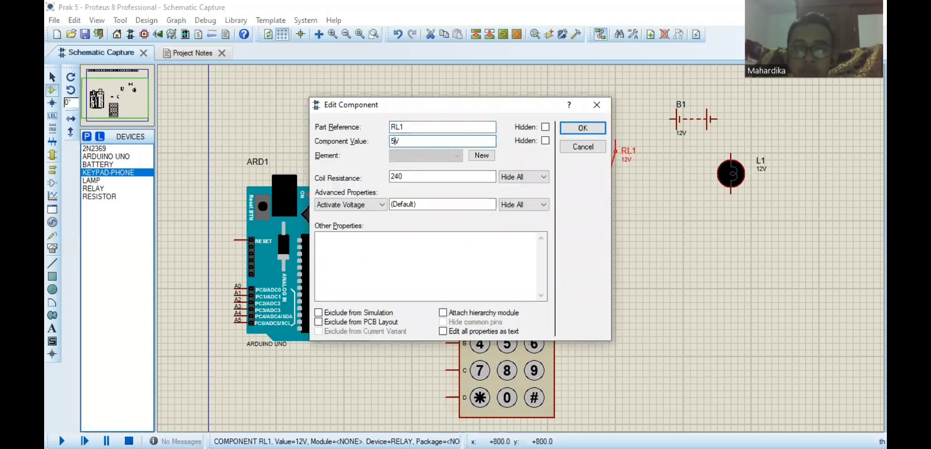
{"action": "left_click", "coordinate": [573, 130]}
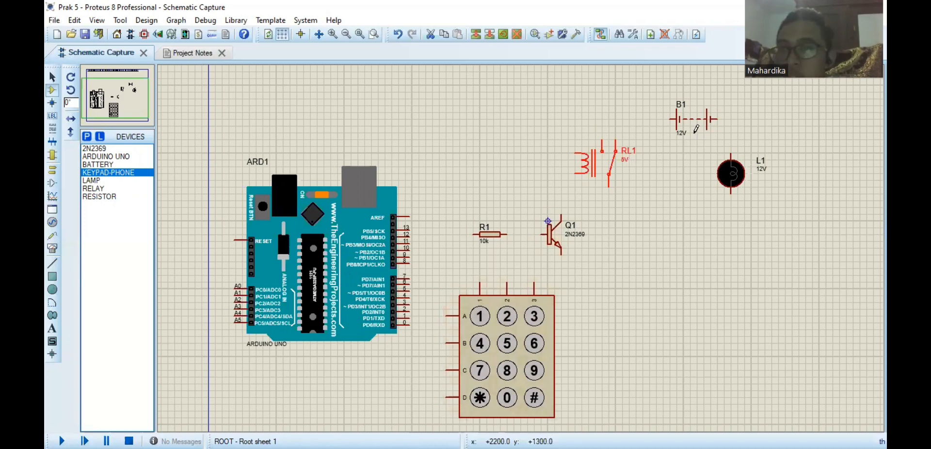
Step: Wire the Arduino's digital pin 13 to the left terminal of resistor R1
{"action": "left_click", "coordinate": [415, 229]}
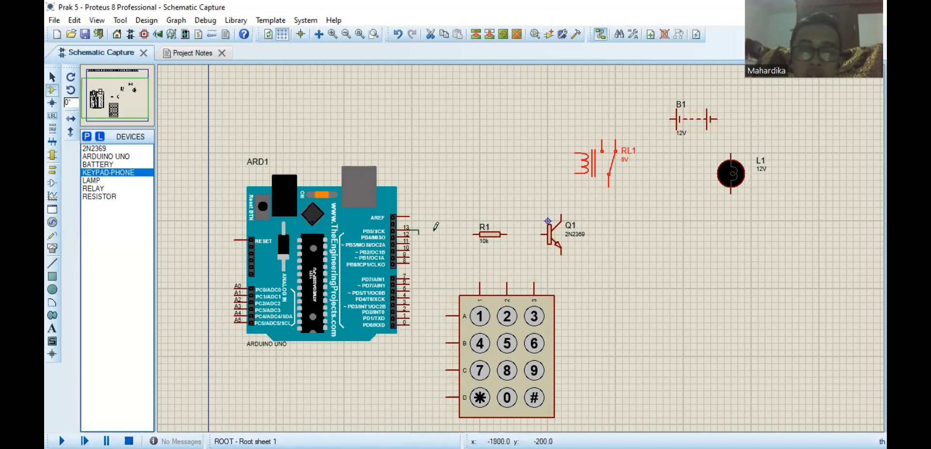
{"action": "left_click", "coordinate": [473, 234]}
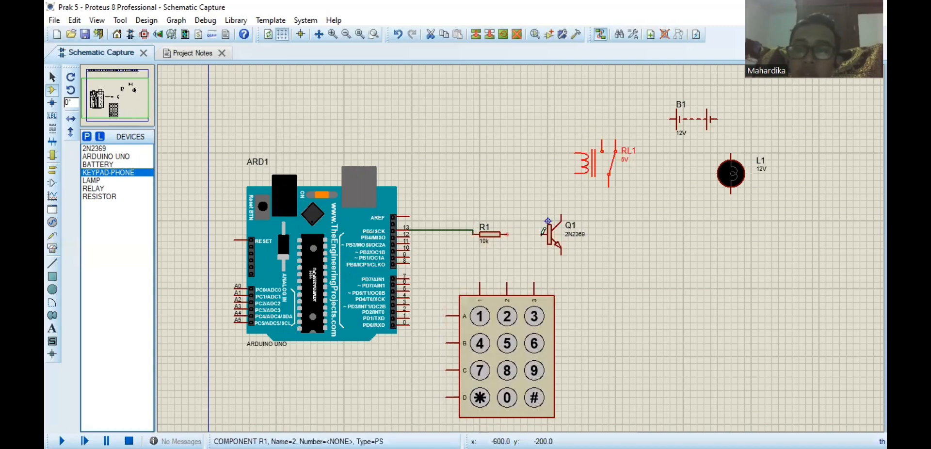
Step: Wire resistor R1 to the base of transistor Q1, and Q1's collector to the lower coil terminal of relay RL1
{"action": "left_click", "coordinate": [542, 234]}
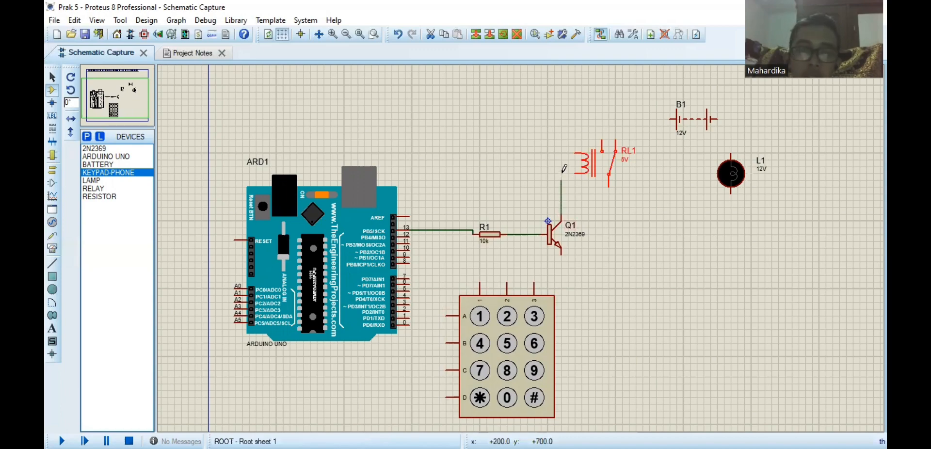
{"action": "left_click", "coordinate": [577, 171]}
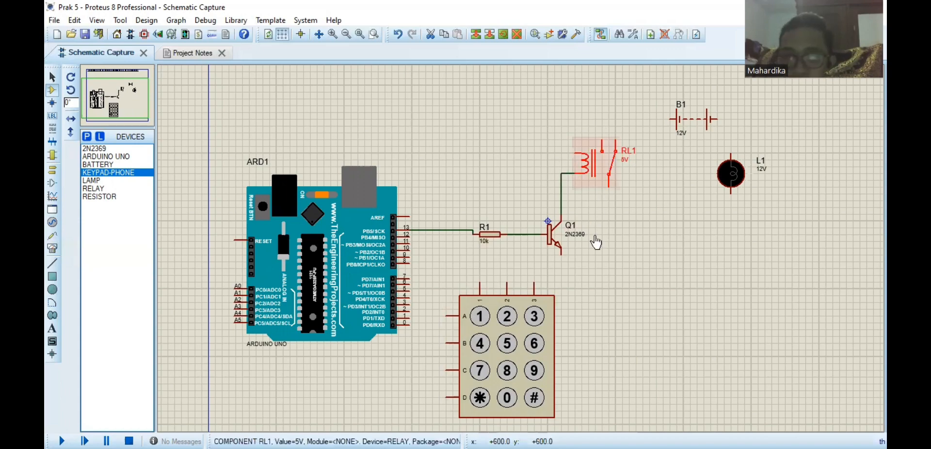
{"action": "left_click", "coordinate": [52, 77]}
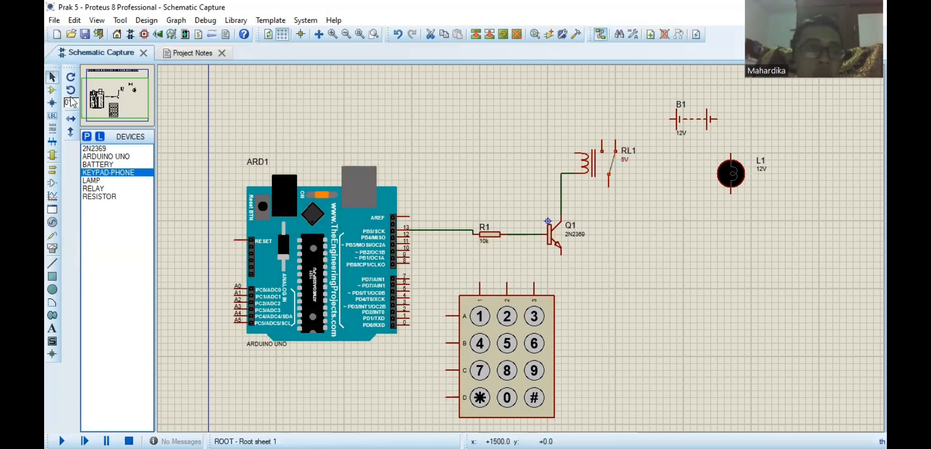
{"action": "left_click", "coordinate": [53, 91]}
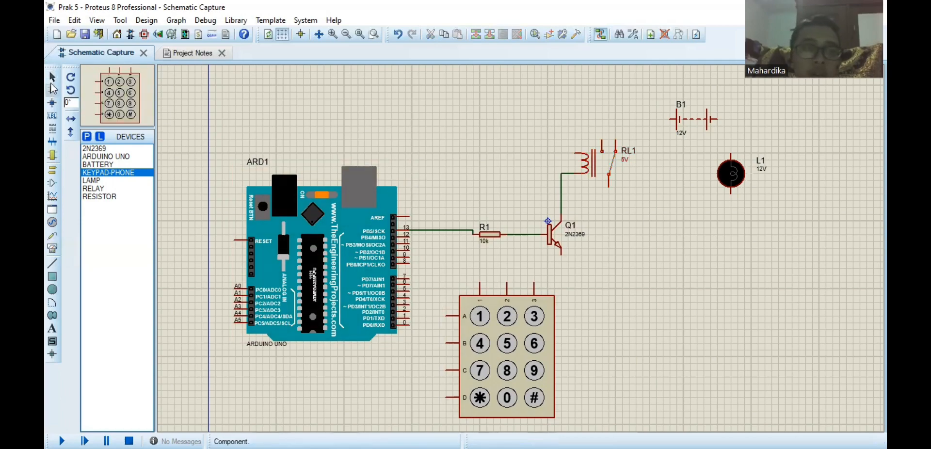
{"action": "left_click", "coordinate": [52, 78]}
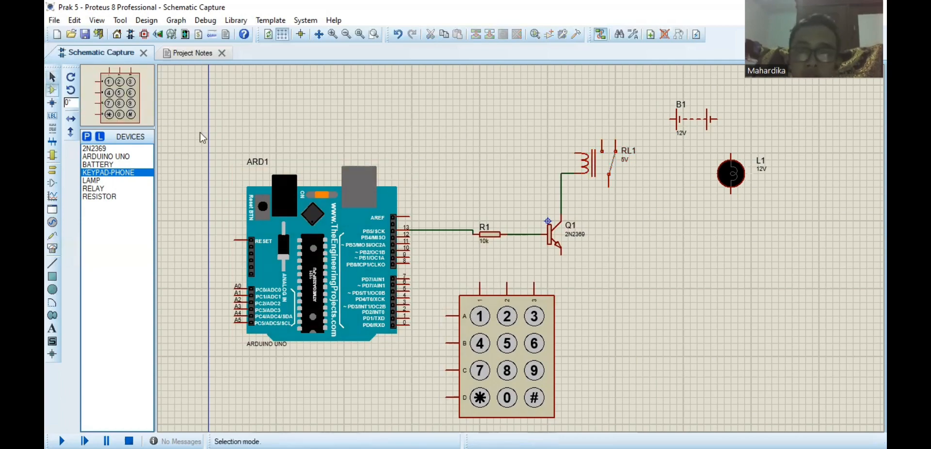
{"action": "left_click", "coordinate": [53, 90]}
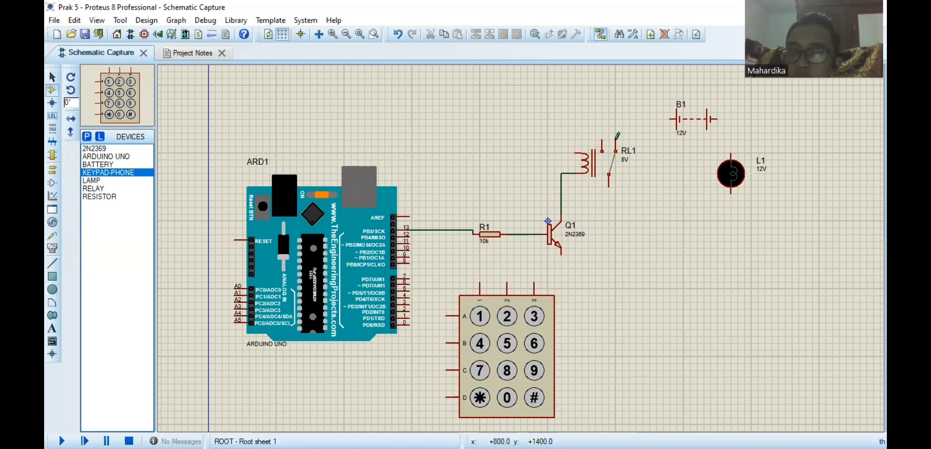
Step: Wire relay RL1's upper right contact to battery B1, and the battery's other terminal to the top of lamp L1
{"action": "left_click", "coordinate": [670, 119]}
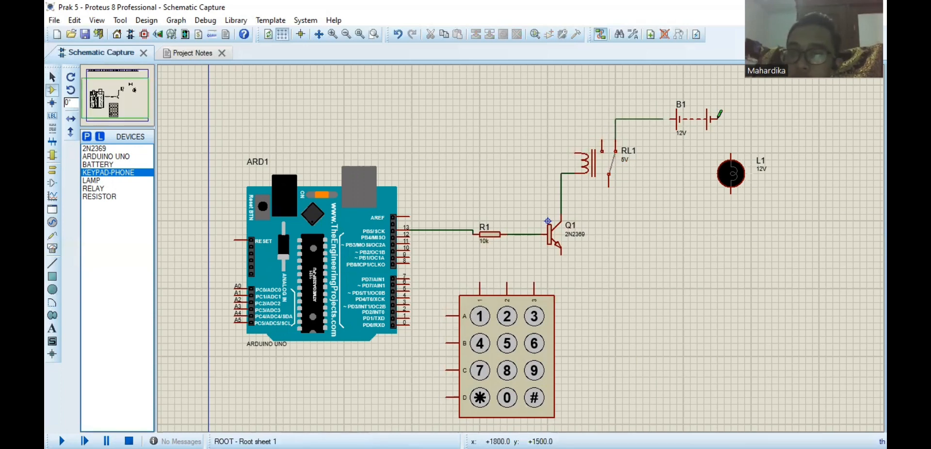
{"action": "left_click", "coordinate": [732, 121]}
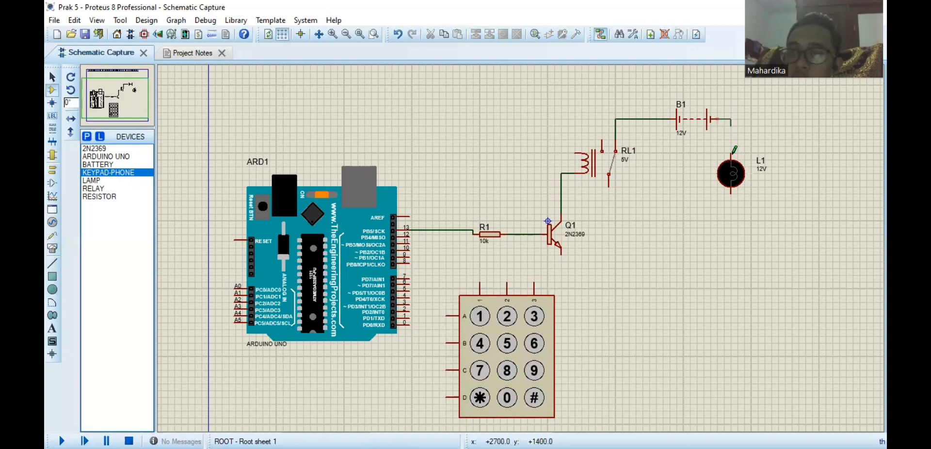
{"action": "left_click", "coordinate": [732, 150]}
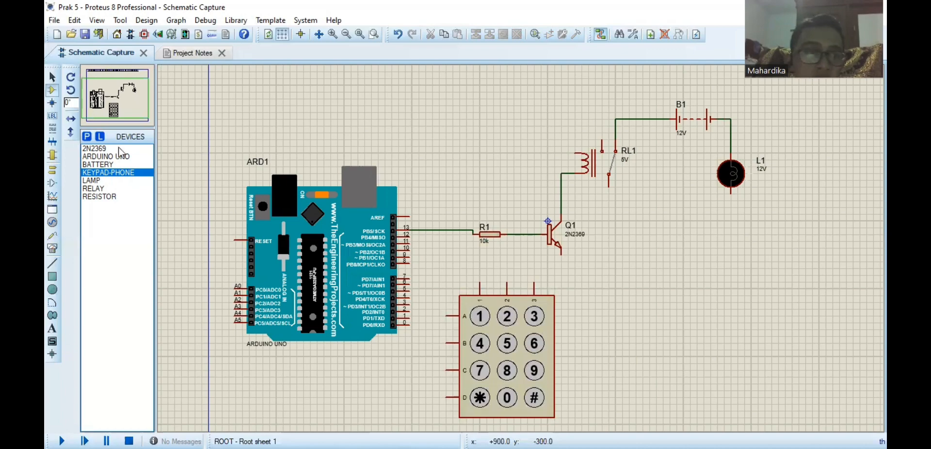
Step: Place two GROUND terminals, one below transistor Q1's emitter and one beneath relay RL1's lower contact
{"action": "left_click", "coordinate": [53, 171]}
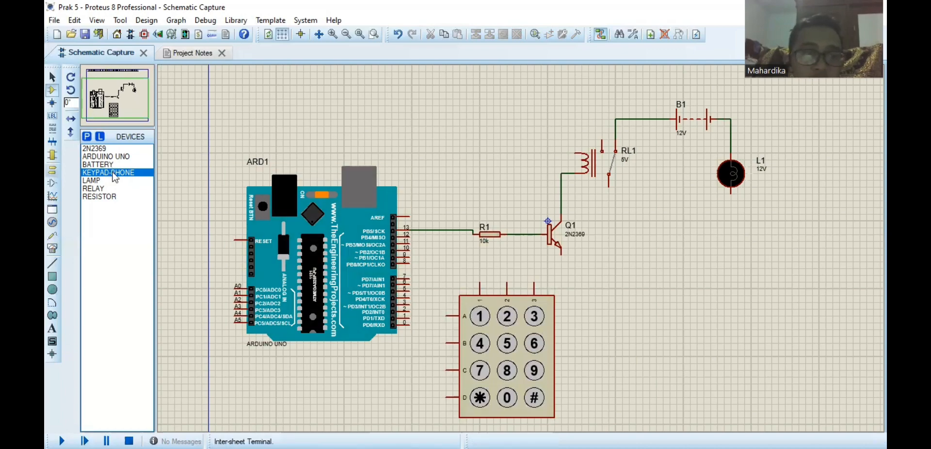
{"action": "left_click", "coordinate": [114, 188]}
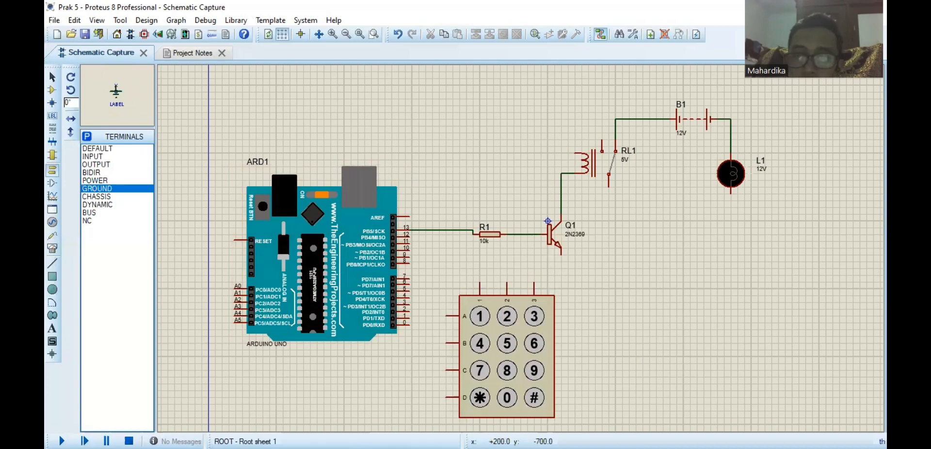
{"action": "left_click", "coordinate": [561, 275]}
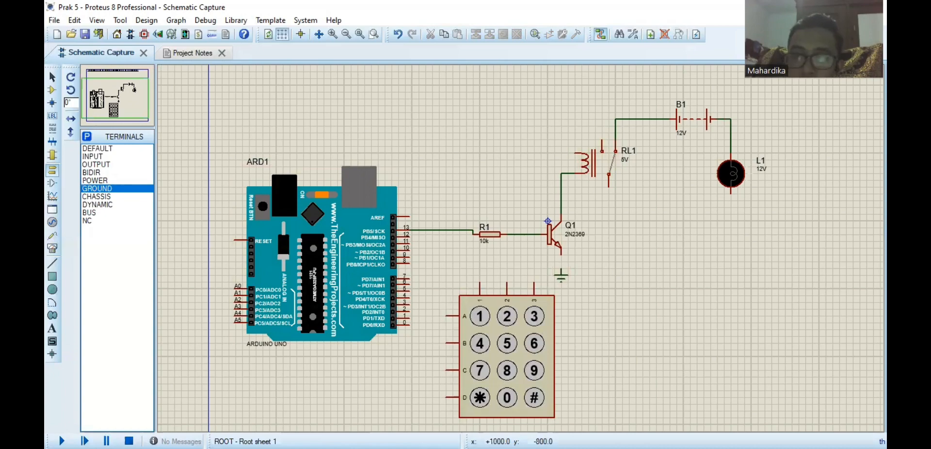
{"action": "left_click", "coordinate": [609, 273]}
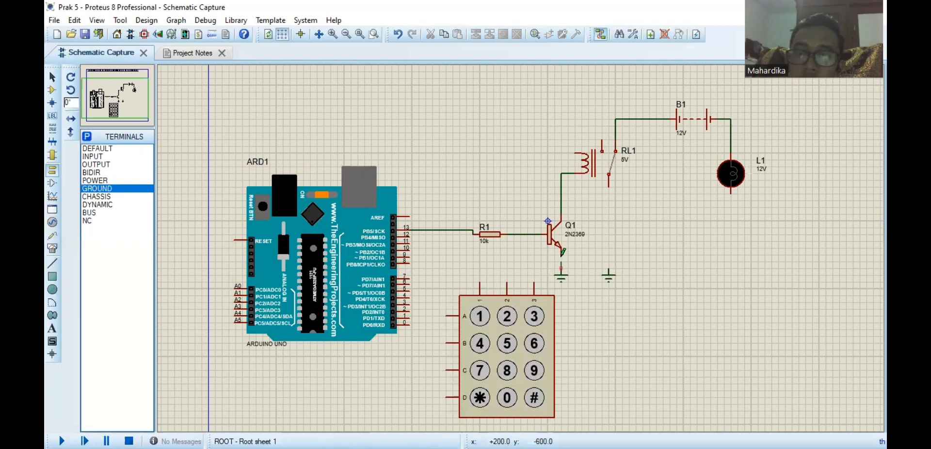
Step: Wire Q1's emitter to the ground beneath it, and lamp L1's lower terminal to the second ground below the relay
{"action": "left_click", "coordinate": [732, 193]}
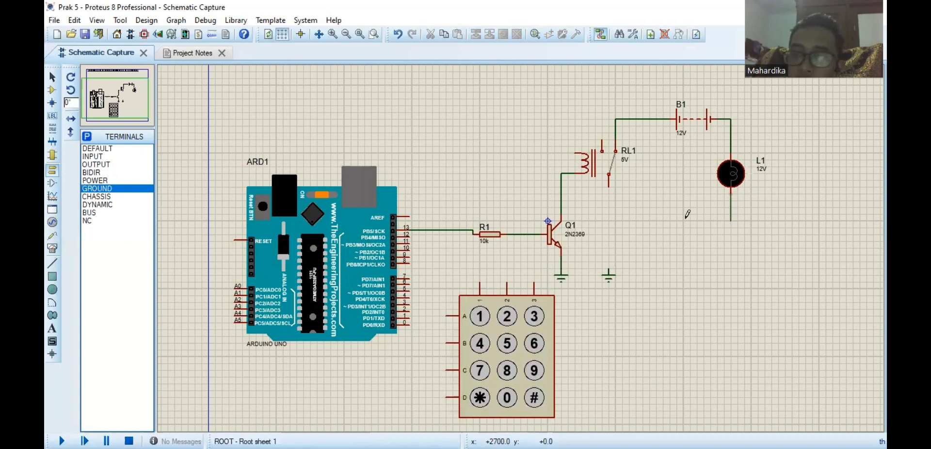
{"action": "left_click", "coordinate": [610, 221]}
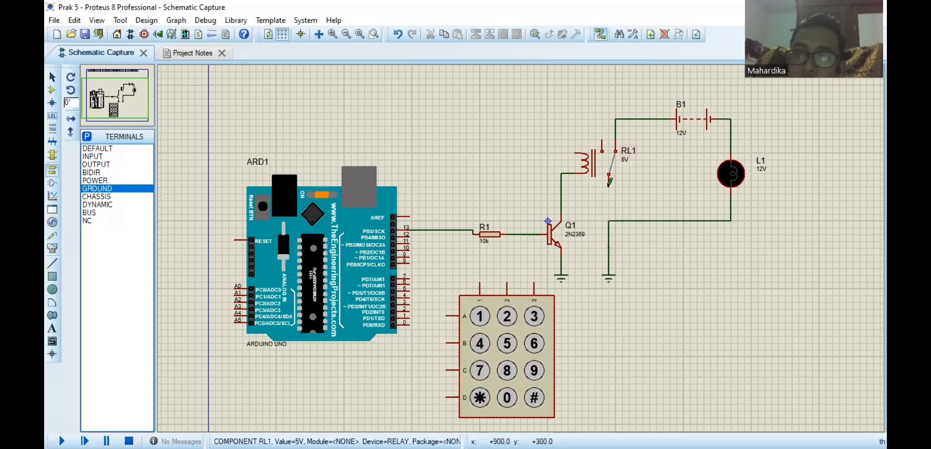
Step: Wire relay RL1's lower switch contact straight down to the corner of the lamp's ground wire
{"action": "left_click", "coordinate": [609, 187]}
{"action": "left_click", "coordinate": [613, 222]}
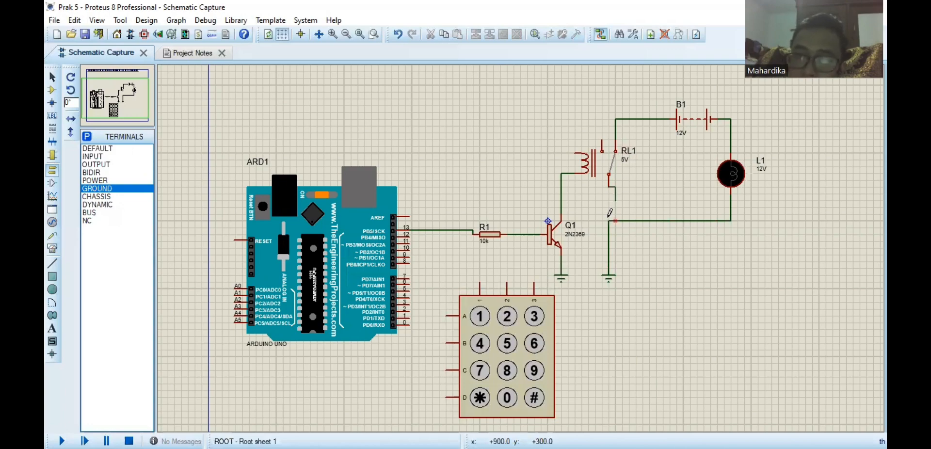
{"action": "left_click", "coordinate": [610, 172]}
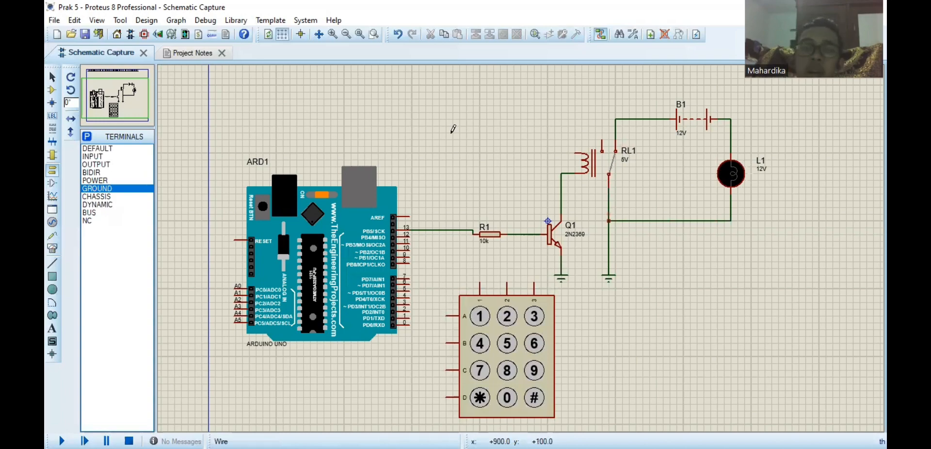
Step: Place a POWER terminal above and to the left of relay RL1 and wire it to the upper coil terminal
{"action": "left_click", "coordinate": [115, 180]}
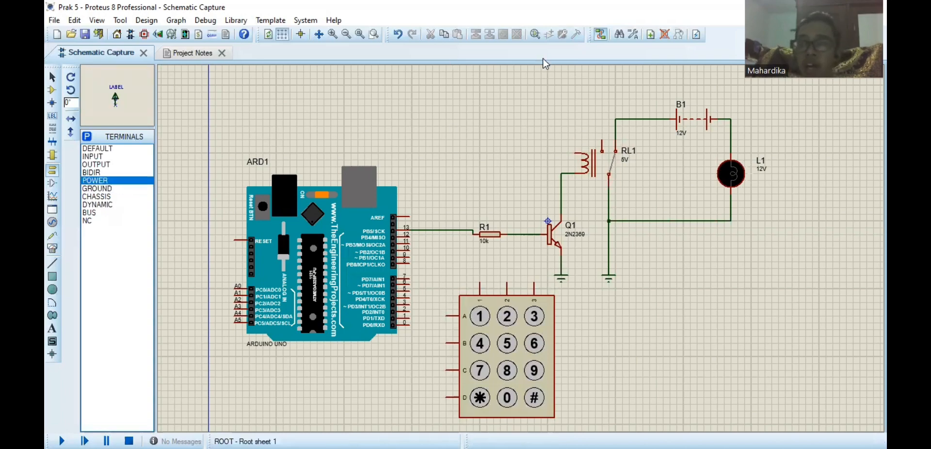
{"action": "left_click", "coordinate": [556, 116]}
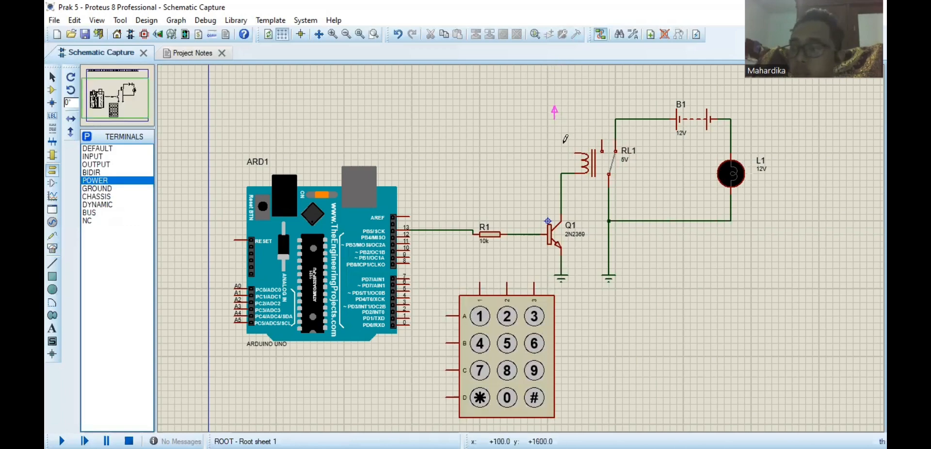
{"action": "left_click", "coordinate": [554, 114]}
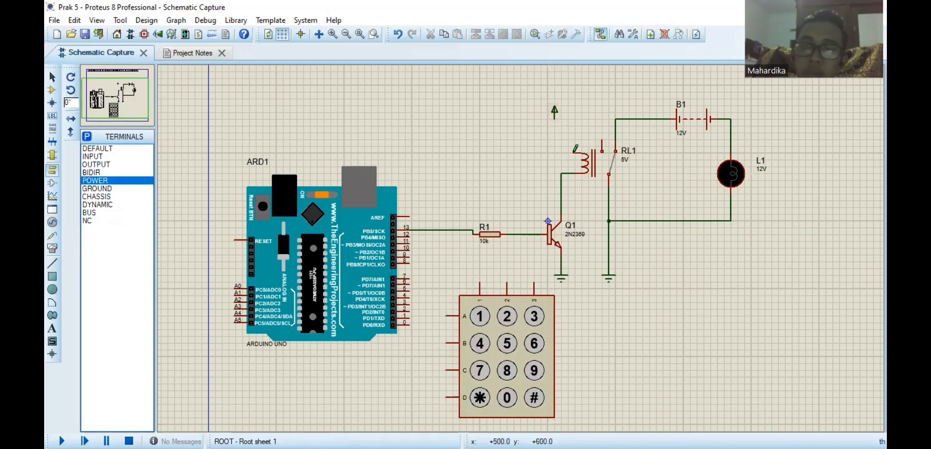
{"action": "left_click", "coordinate": [575, 154]}
{"action": "left_click", "coordinate": [555, 115]}
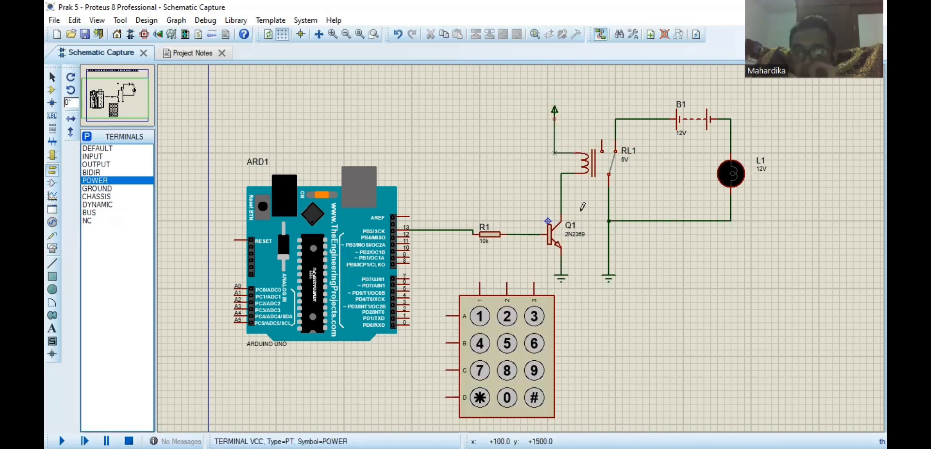
Step: Wire the keypad's column 1 terminal to the Arduino's digital pin 8
{"action": "left_click", "coordinate": [334, 37]}
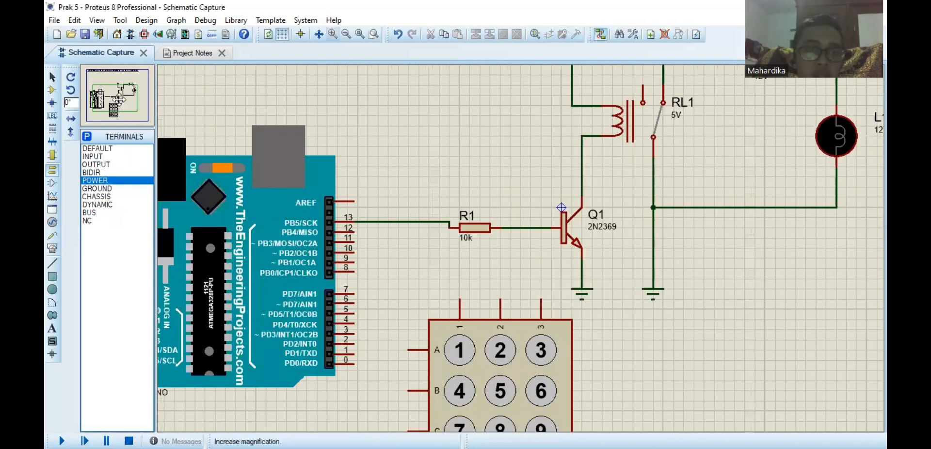
{"action": "left_click", "coordinate": [119, 100]}
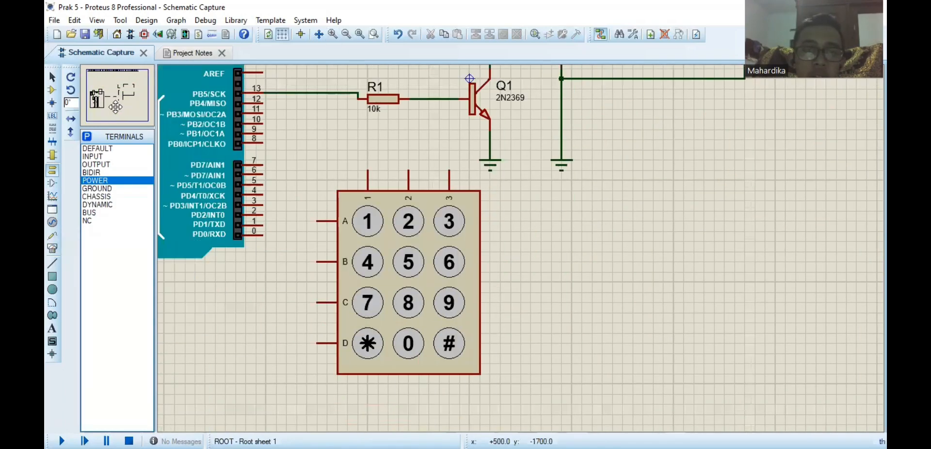
{"action": "left_click", "coordinate": [115, 109]}
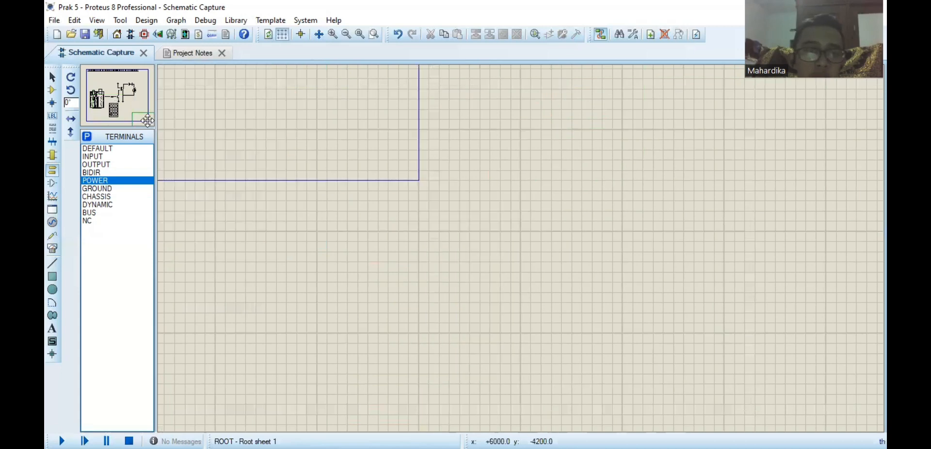
{"action": "left_click", "coordinate": [113, 112]}
{"action": "left_click", "coordinate": [117, 117]}
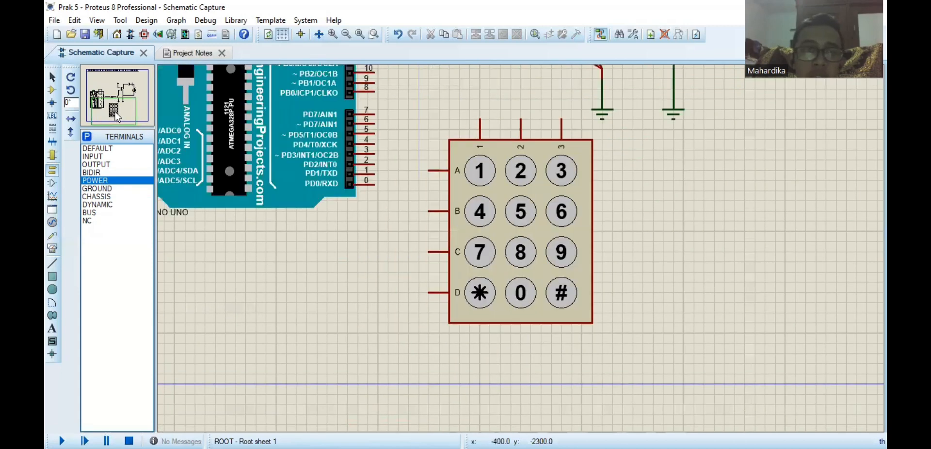
{"action": "left_click", "coordinate": [115, 113]}
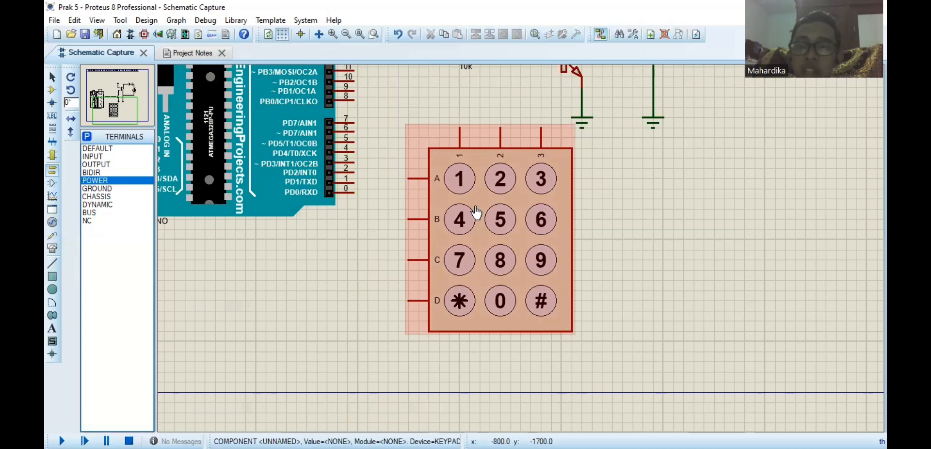
{"action": "left_click", "coordinate": [459, 127]}
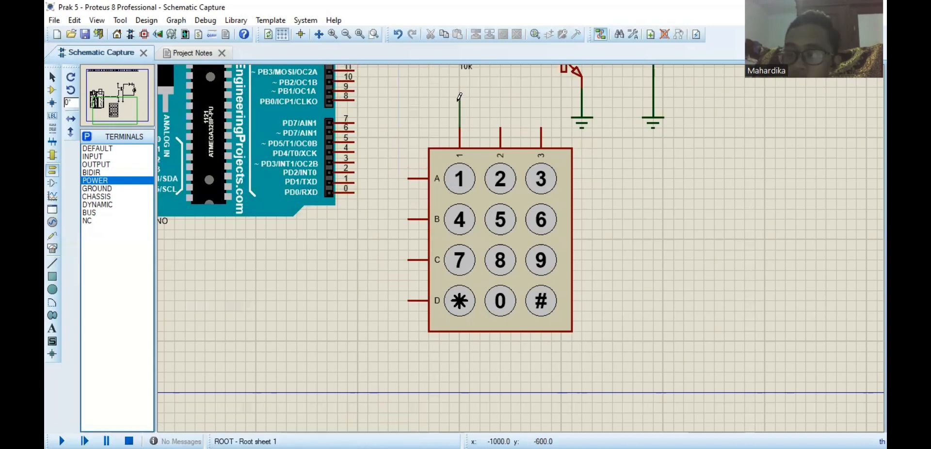
{"action": "left_click", "coordinate": [459, 98]}
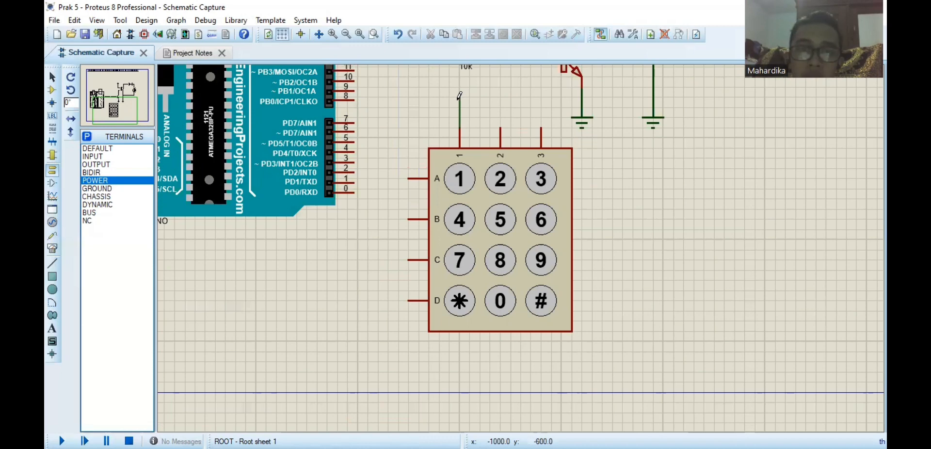
{"action": "left_click", "coordinate": [357, 98]}
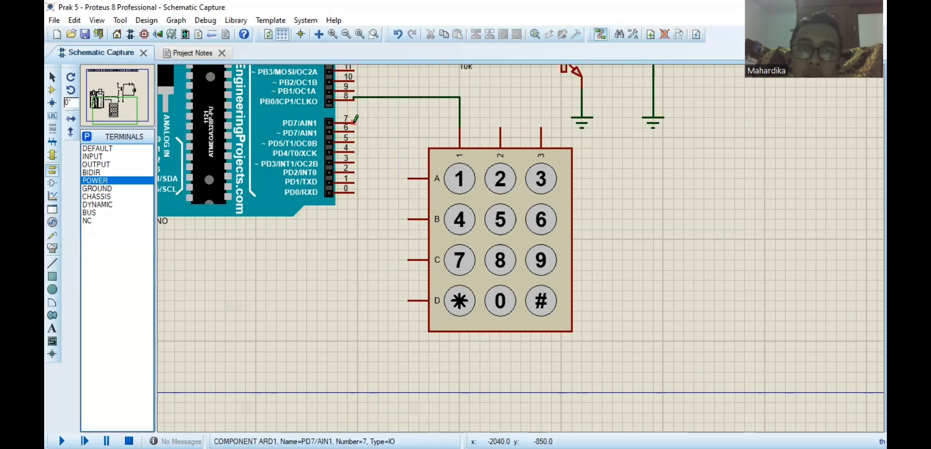
Step: Wire the Arduino's digital pin 7 to keypad column 2 and pin 6 to keypad column 3
{"action": "left_click", "coordinate": [354, 121]}
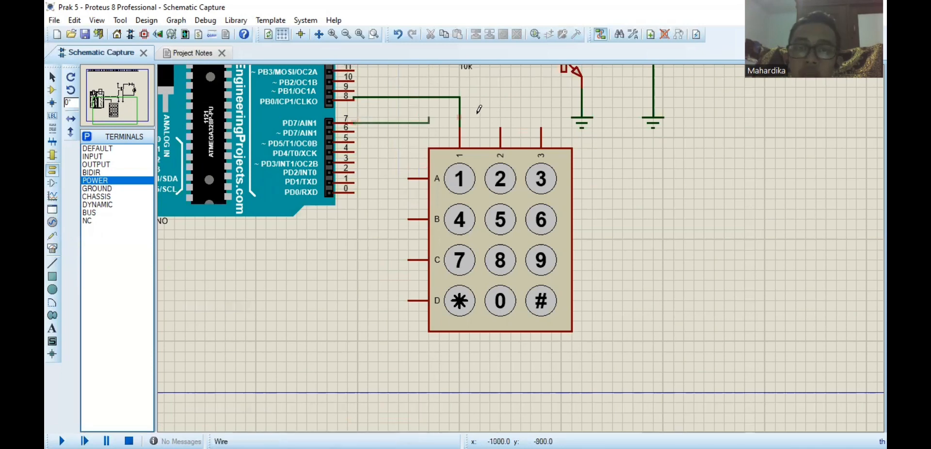
{"action": "left_click", "coordinate": [500, 128]}
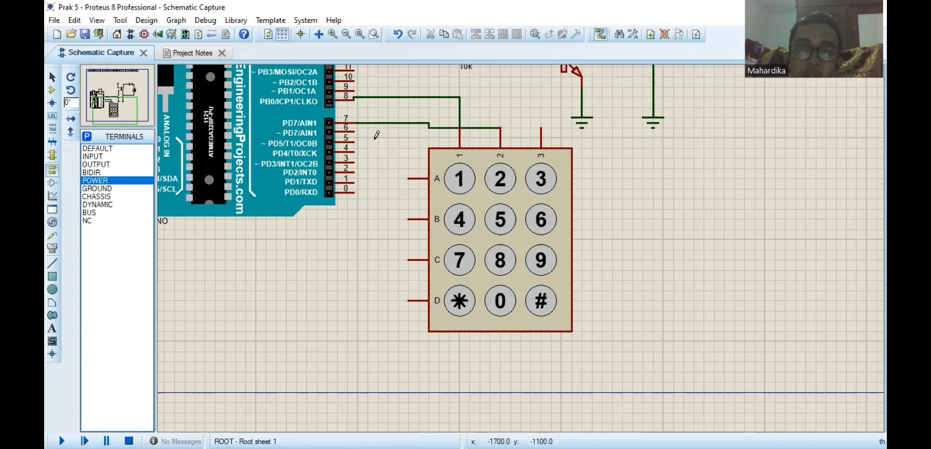
{"action": "left_click", "coordinate": [365, 129]}
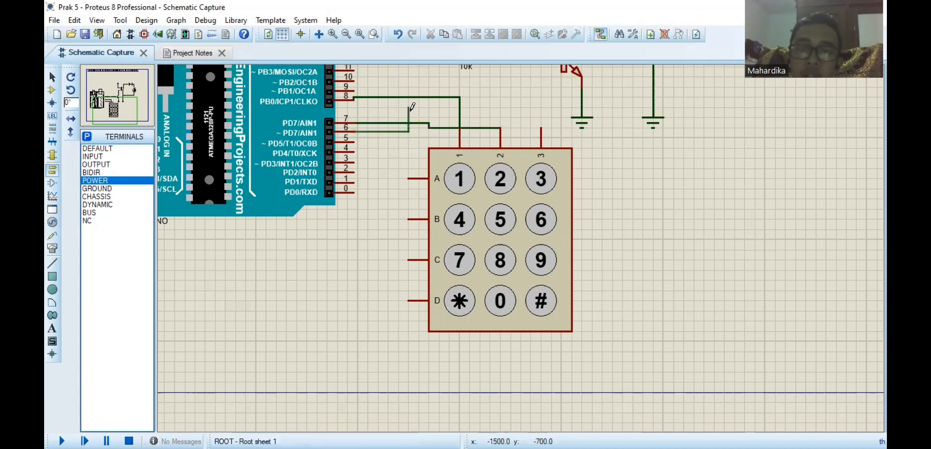
{"action": "left_click", "coordinate": [409, 118]}
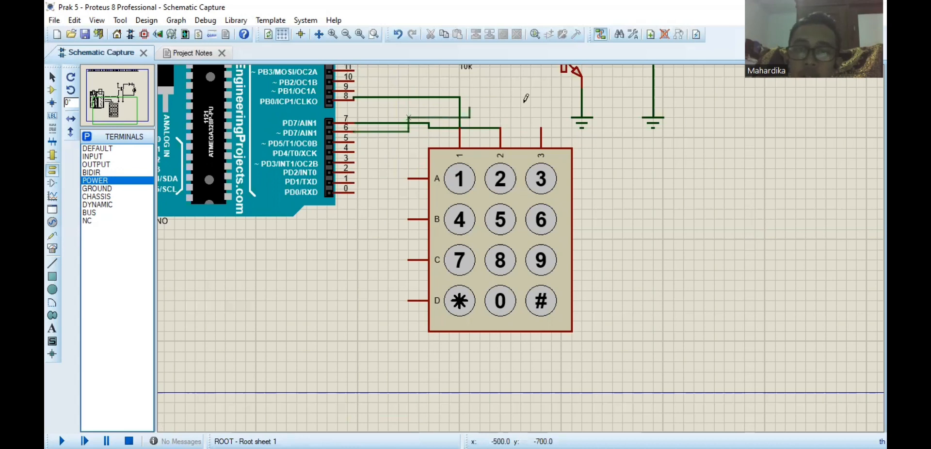
{"action": "left_click", "coordinate": [542, 126]}
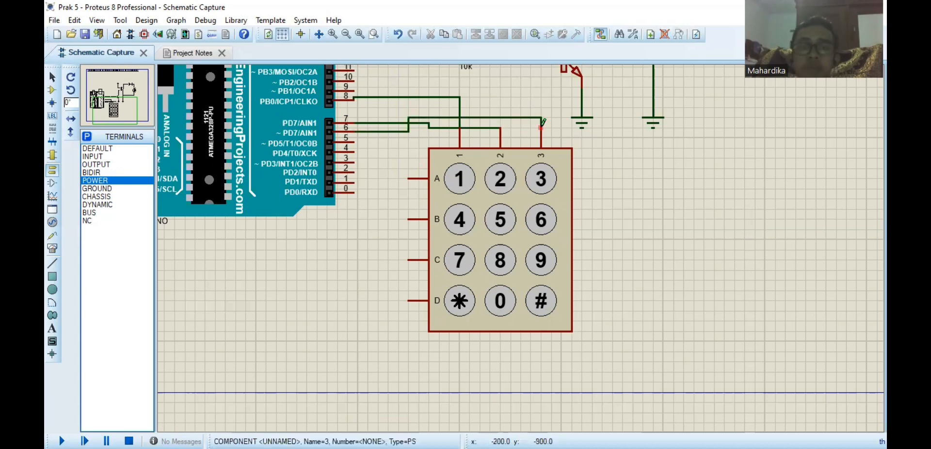
Step: Wire keypad row A to the Arduino's digital pin 5 and row B to pin 4
{"action": "left_click", "coordinate": [408, 178]}
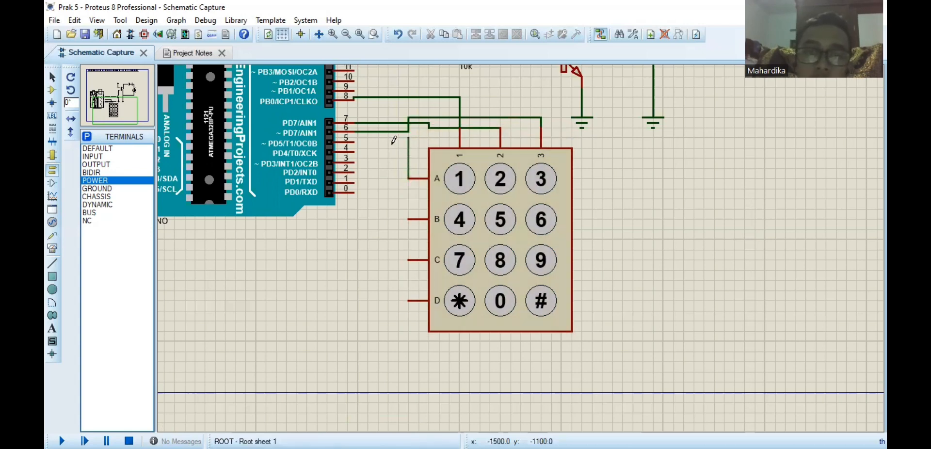
{"action": "left_click", "coordinate": [354, 141]}
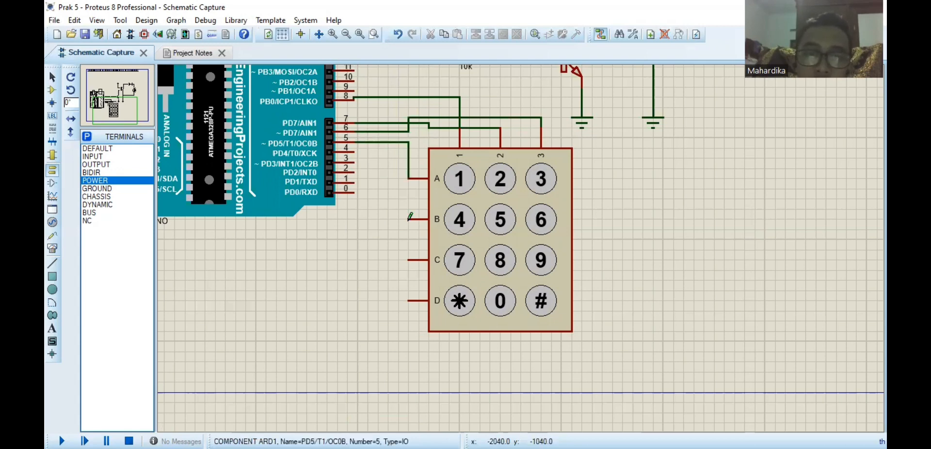
{"action": "left_click", "coordinate": [409, 219]}
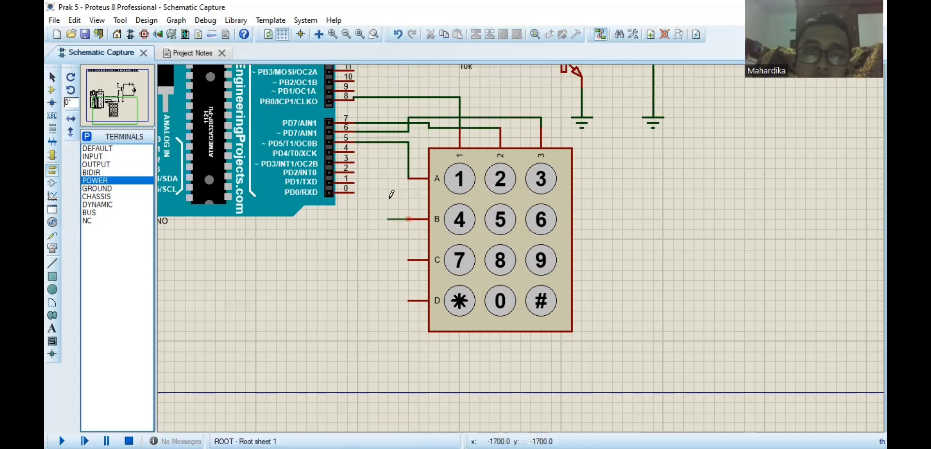
{"action": "left_click", "coordinate": [388, 150]}
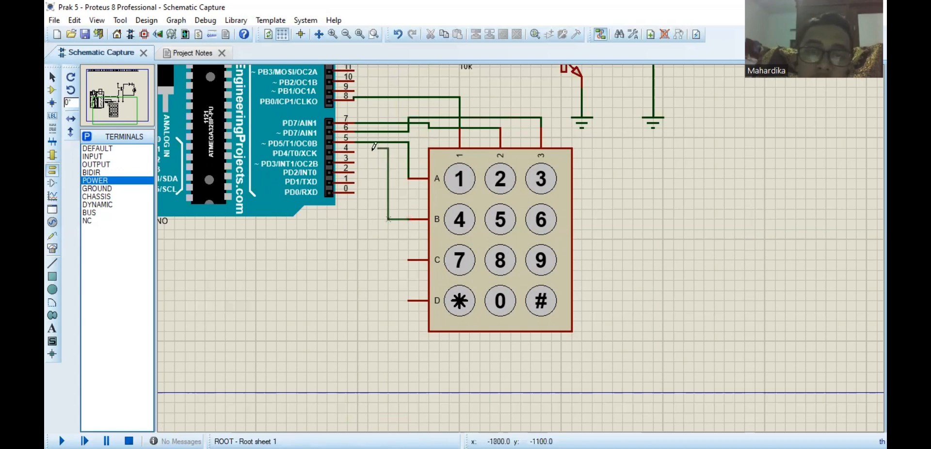
{"action": "left_click", "coordinate": [356, 148]}
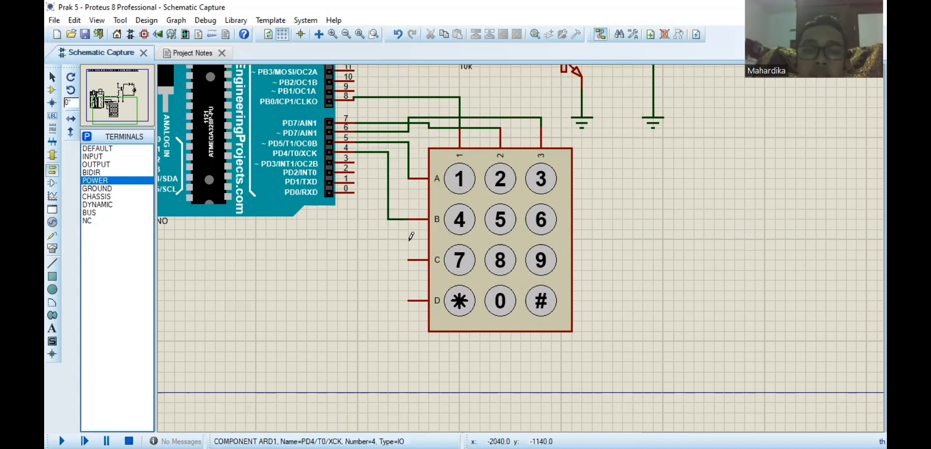
Step: Wire keypad row C to the Arduino's digital pin 3 and row D to pin 2
{"action": "left_click", "coordinate": [392, 252]}
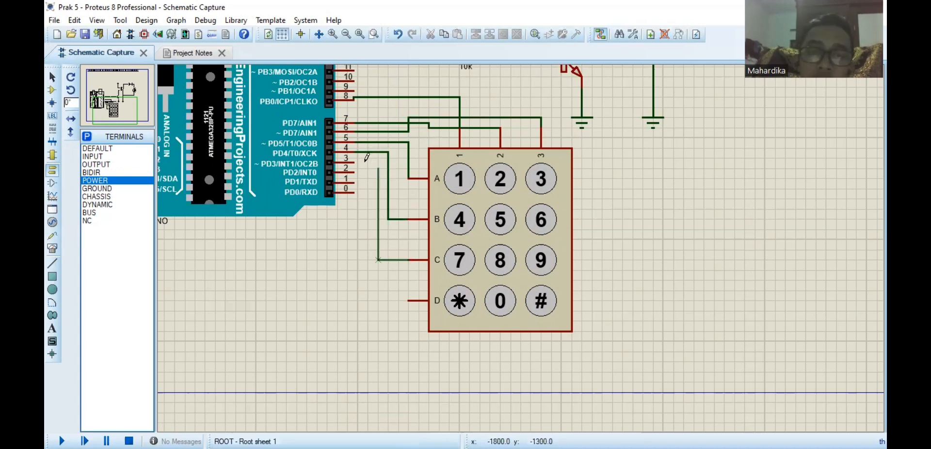
{"action": "left_click", "coordinate": [359, 158]}
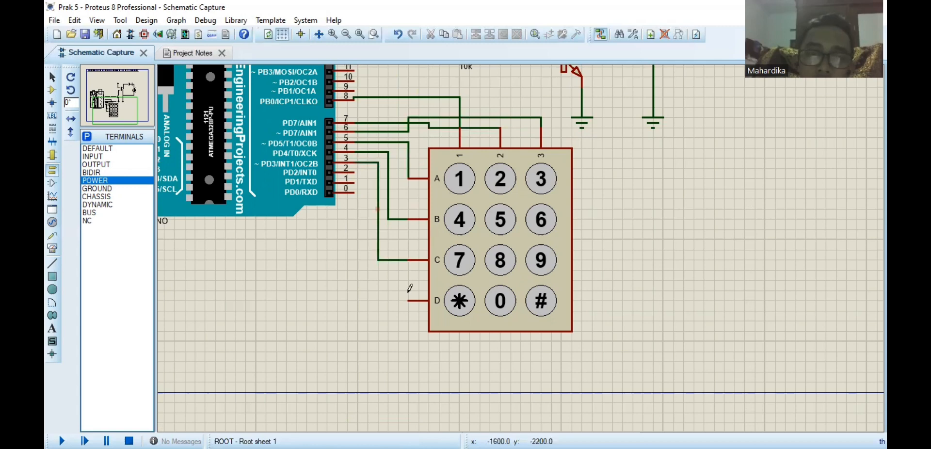
{"action": "left_click", "coordinate": [409, 299]}
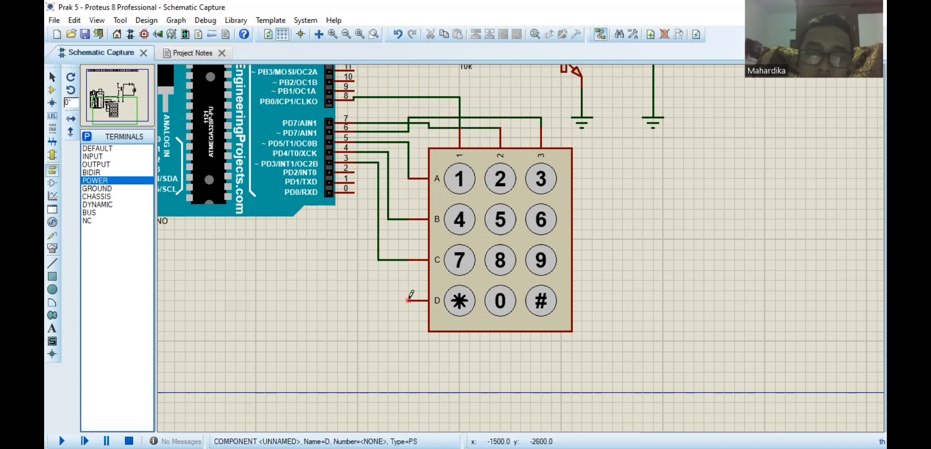
{"action": "left_click", "coordinate": [355, 192]}
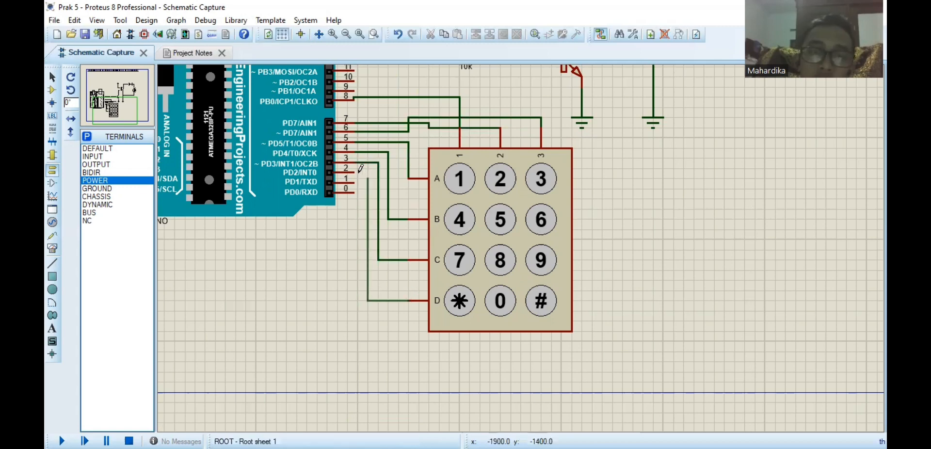
{"action": "left_click", "coordinate": [357, 171]}
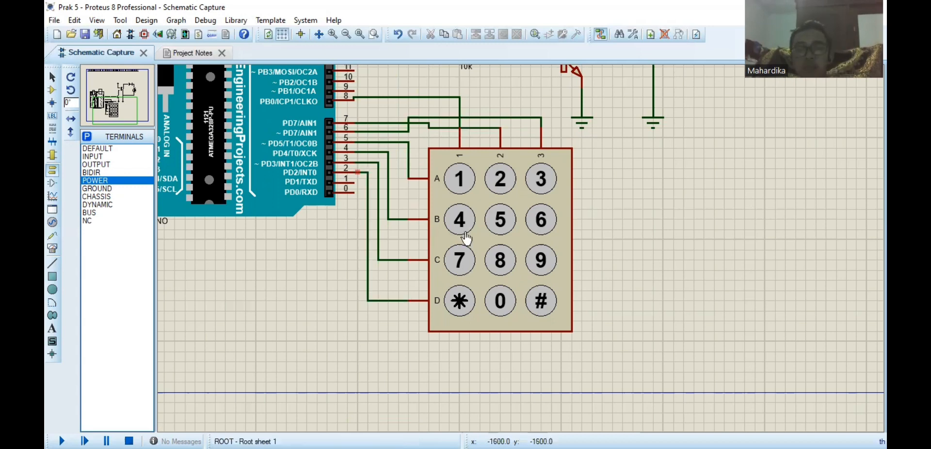
{"action": "left_click", "coordinate": [346, 34]}
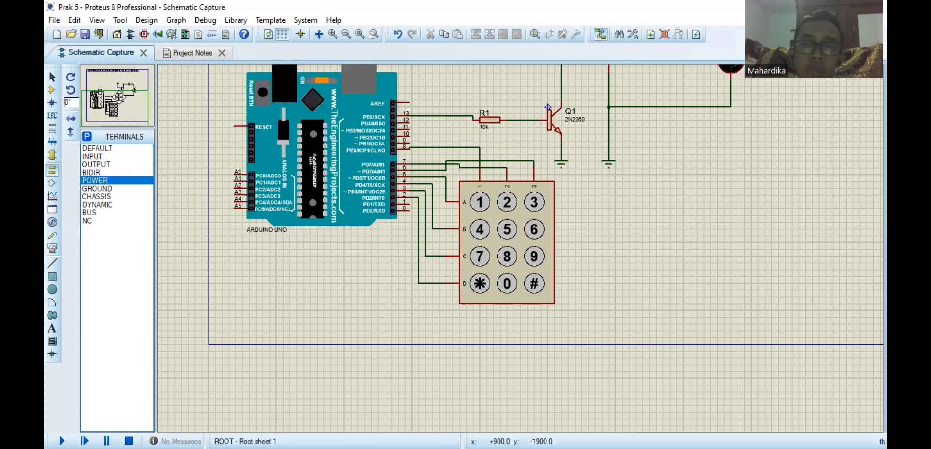
{"action": "left_click", "coordinate": [114, 96]}
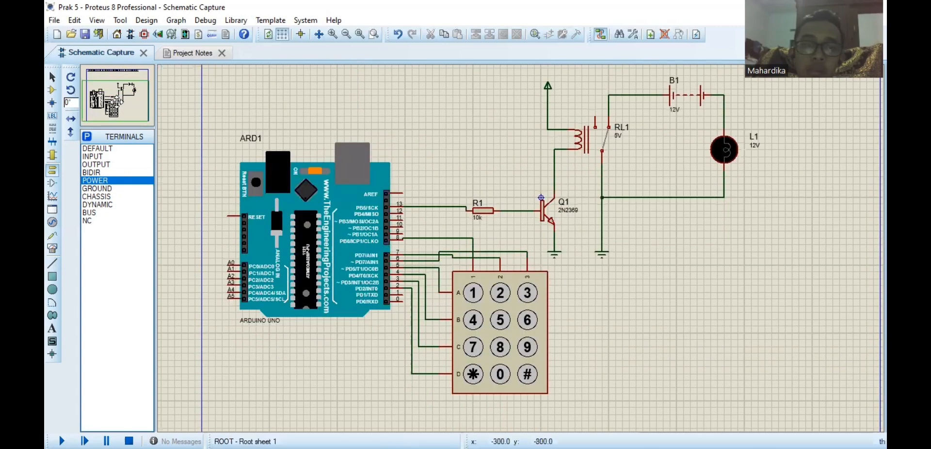
{"action": "left_click", "coordinate": [116, 105]}
{"action": "left_click", "coordinate": [119, 109]}
{"action": "left_click", "coordinate": [117, 103]}
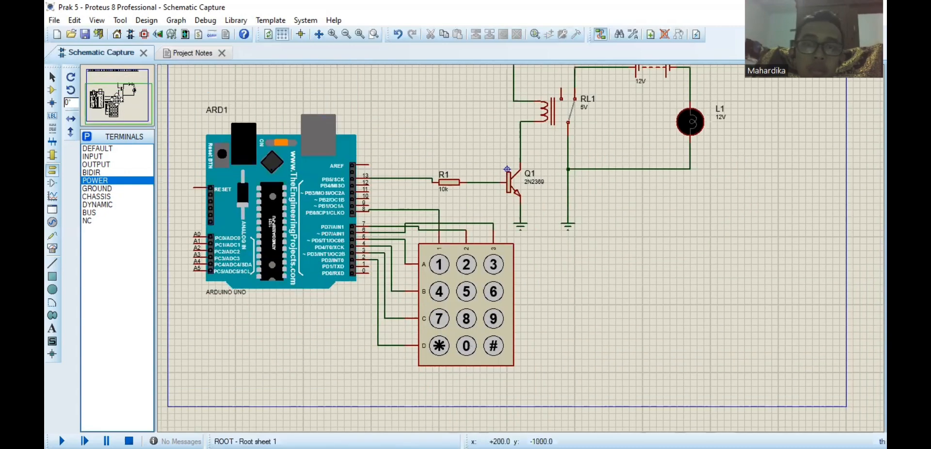
{"action": "left_click", "coordinate": [119, 104]}
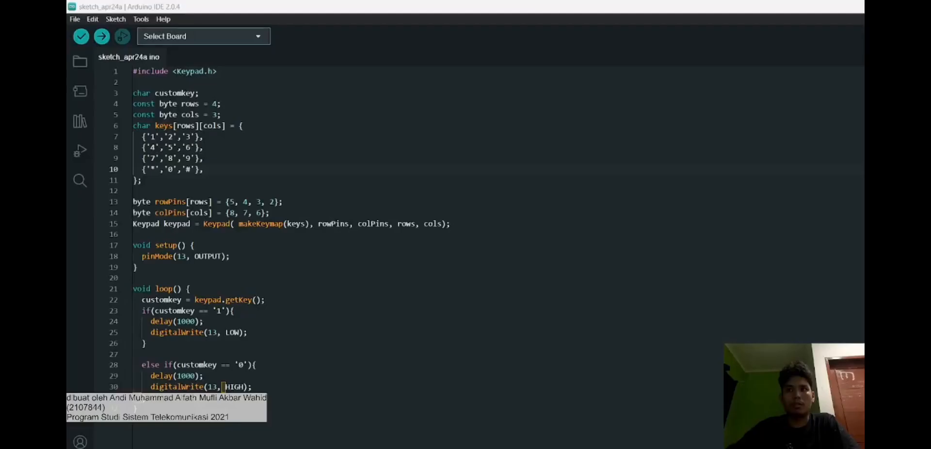
Step: Switch to the Arduino IDE and look through the keypad sketch from the customkey declaration down to the loop function
{"action": "key", "text": "Down"}
{"action": "key", "text": "Down"}
{"action": "key", "text": "Down"}
{"action": "key", "text": "Down"}
{"action": "key", "text": "End"}
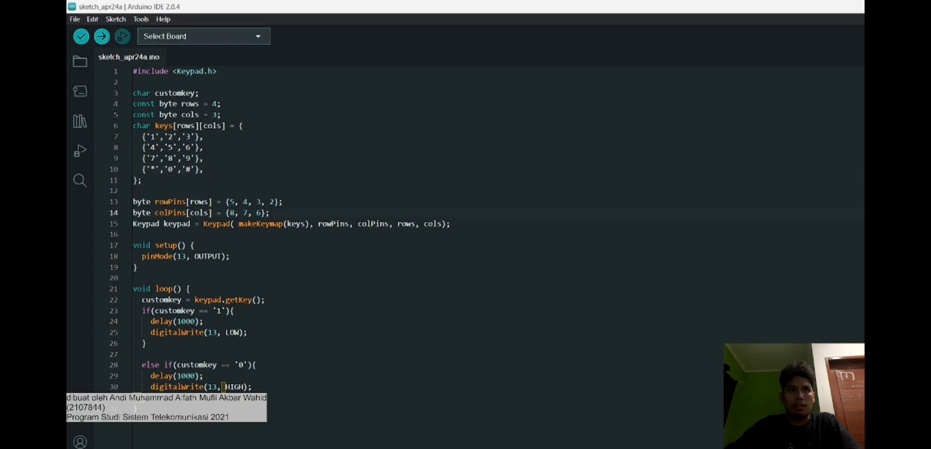
{"action": "left_click", "coordinate": [244, 125]}
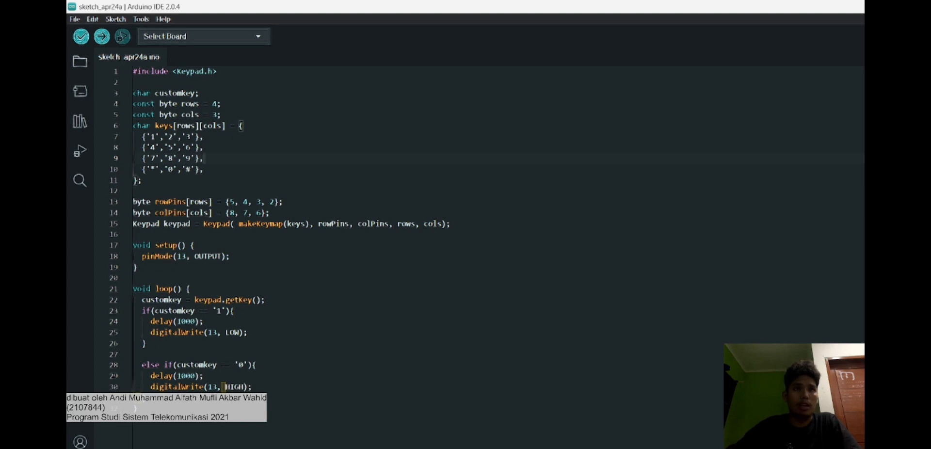
{"action": "key", "text": "shift+Down"}
{"action": "key", "text": "shift+Down"}
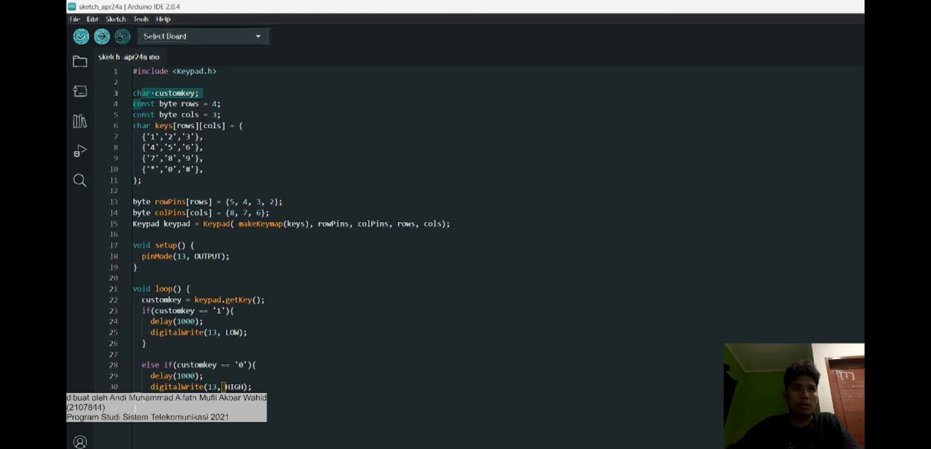
{"action": "key", "text": "shift+Up"}
{"action": "key", "text": "shift+Up"}
{"action": "key", "text": "shift+Down"}
{"action": "key", "text": "shift+Down"}
{"action": "key", "text": "shift+Down"}
{"action": "key", "text": "shift+Down"}
{"action": "key", "text": "shift+Down"}
{"action": "key", "text": "shift+Down"}
{"action": "key", "text": "shift+Down"}
{"action": "key", "text": "shift+Down"}
{"action": "key", "text": "shift+Down"}
{"action": "key", "text": "shift+Down"}
{"action": "key", "text": "shift+Down"}
{"action": "key", "text": "shift+Down"}
{"action": "key", "text": "shift+Down"}
{"action": "key", "text": "shift+Down"}
{"action": "key", "text": "shift+Down"}
{"action": "key", "text": "shift+Down"}
{"action": "key", "text": "shift+Down"}
{"action": "key", "text": "shift+Down"}
{"action": "key", "text": "shift+Down"}
{"action": "key", "text": "shift+Down"}
{"action": "key", "text": "shift+Down"}
{"action": "key", "text": "shift+Down"}
{"action": "key", "text": "shift+Down"}
{"action": "key", "text": "shift+Down"}
{"action": "key", "text": "shift+Down"}
{"action": "key", "text": "shift+Down"}
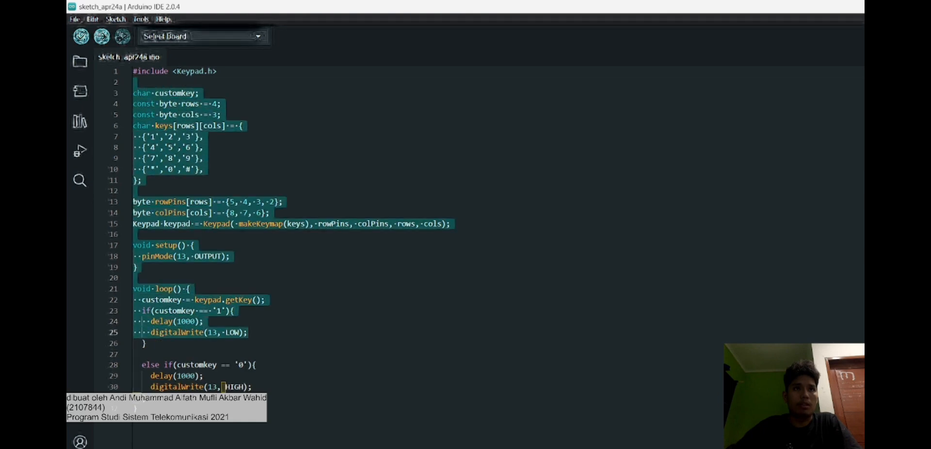
{"action": "key", "text": "shift+Up"}
{"action": "key", "text": "shift+Up"}
{"action": "key", "text": "shift+Up"}
{"action": "key", "text": "shift+Up"}
{"action": "key", "text": "shift+Up"}
{"action": "key", "text": "shift+Up"}
{"action": "key", "text": "shift+Up"}
{"action": "key", "text": "shift+Up"}
{"action": "key", "text": "shift+Up"}
{"action": "key", "text": "shift+Up"}
{"action": "key", "text": "shift+Up"}
{"action": "key", "text": "shift+Up"}
{"action": "key", "text": "shift+Up"}
{"action": "key", "text": "shift+Up"}
{"action": "key", "text": "shift+Up"}
{"action": "key", "text": "shift+Up"}
{"action": "key", "text": "shift+Up"}
{"action": "key", "text": "shift+Up"}
{"action": "key", "text": "shift+Up"}
{"action": "key", "text": "shift+Up"}
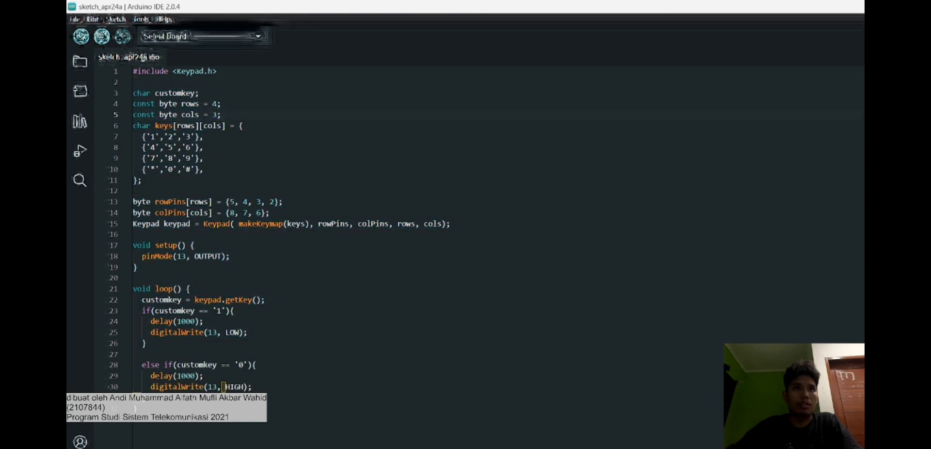
Step: Examine the rows and cols constants and the keys matrix that defines the keypad layout
{"action": "key", "text": "shift+End"}
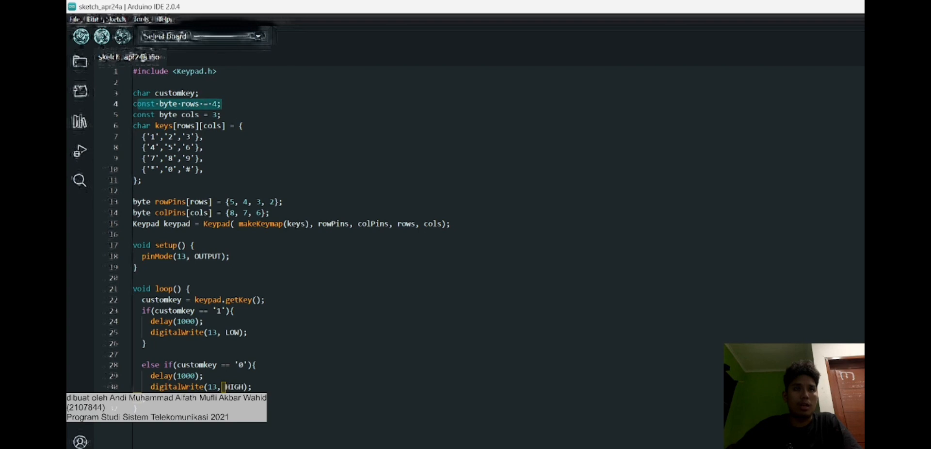
{"action": "key", "text": "Down"}
{"action": "key", "text": "Home"}
{"action": "key", "text": "shift+End"}
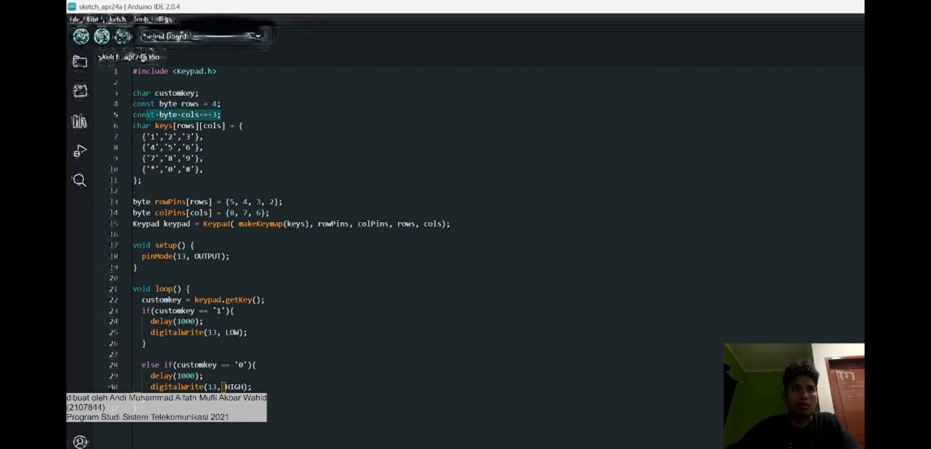
{"action": "key", "text": "Right"}
{"action": "key", "text": "Down"}
{"action": "key", "text": "Down"}
{"action": "key", "text": "Home"}
{"action": "key", "text": "shift+Down"}
{"action": "key", "text": "shift+Down"}
{"action": "key", "text": "shift+Down"}
{"action": "key", "text": "shift+Down"}
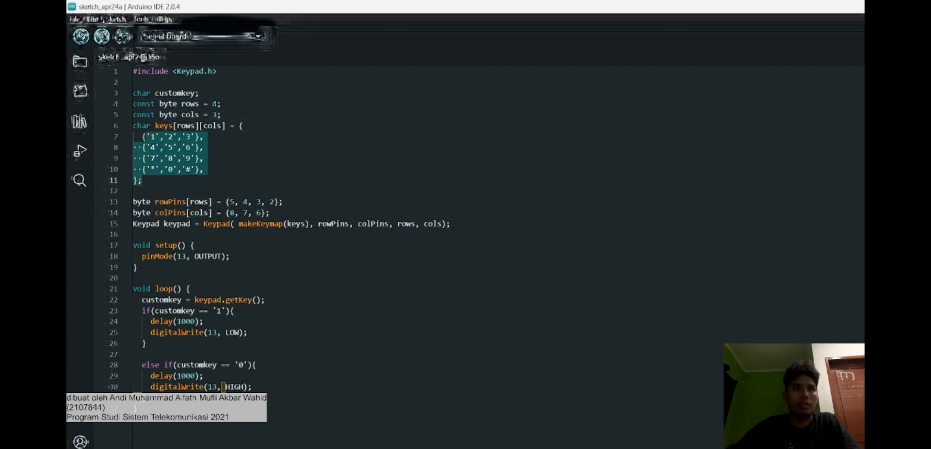
{"action": "key", "text": "Right"}
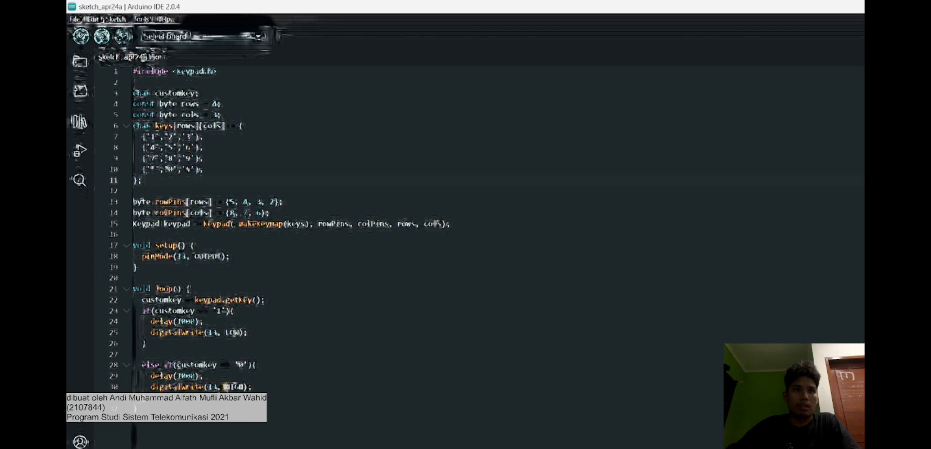
Step: Examine the rowPins and colPins assignments and the line that creates the Keypad object
{"action": "left_click", "coordinate": [169, 202]}
{"action": "left_click_drag", "start_coordinate": [138, 201], "coordinate": [280, 202]}
{"action": "left_click", "coordinate": [230, 202]}
{"action": "left_click", "coordinate": [285, 201]}
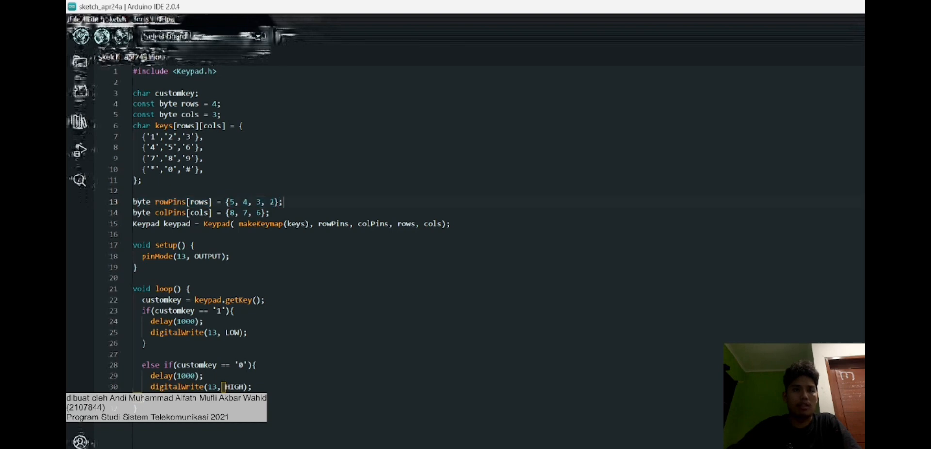
{"action": "left_click_drag", "start_coordinate": [133, 213], "coordinate": [263, 213]}
{"action": "left_click", "coordinate": [270, 213]}
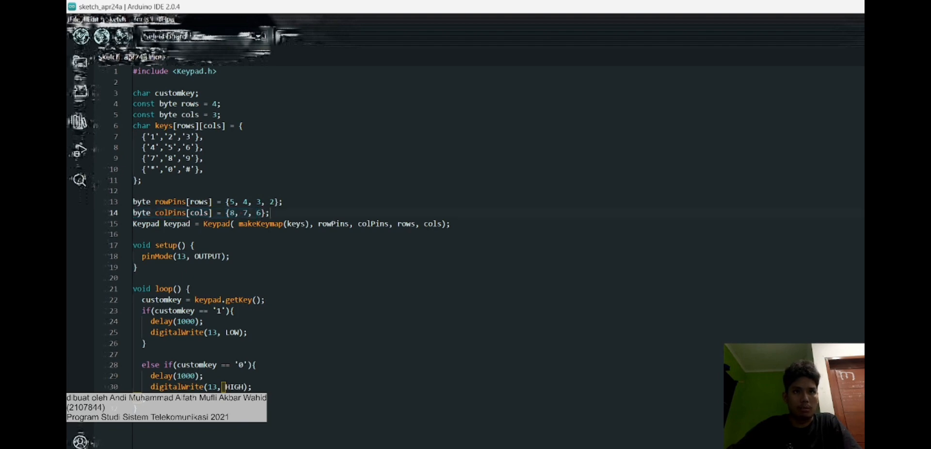
{"action": "left_click_drag", "start_coordinate": [133, 223], "coordinate": [441, 224]}
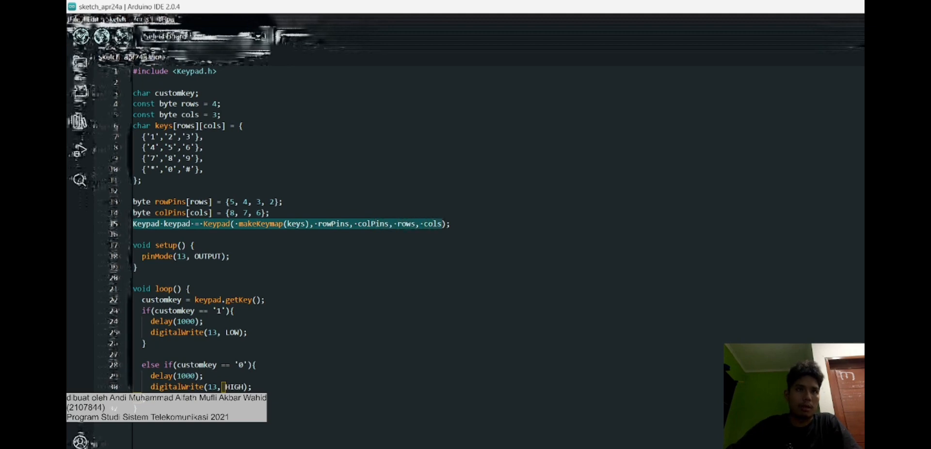
{"action": "left_click", "coordinate": [334, 224]}
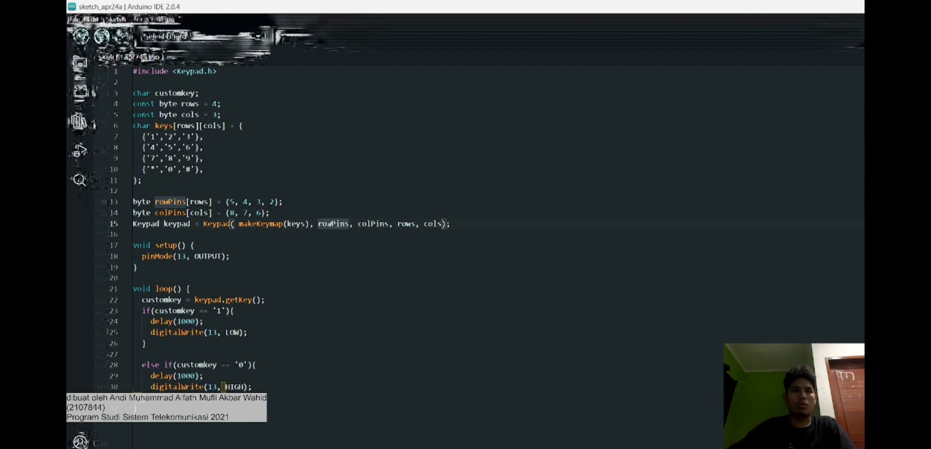
Step: Examine the pin 13 output setup and the loop's conditions for keys 1 and 0
{"action": "left_click", "coordinate": [229, 256]}
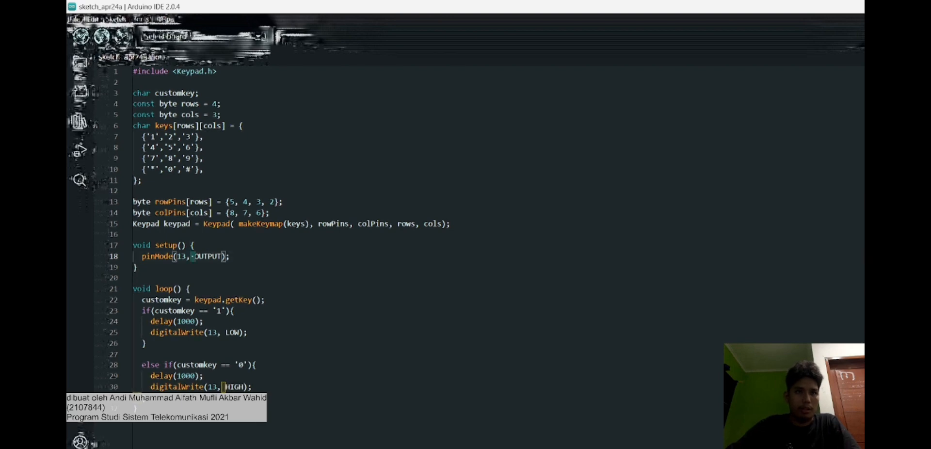
{"action": "left_click", "coordinate": [134, 234]}
{"action": "left_click", "coordinate": [164, 289]}
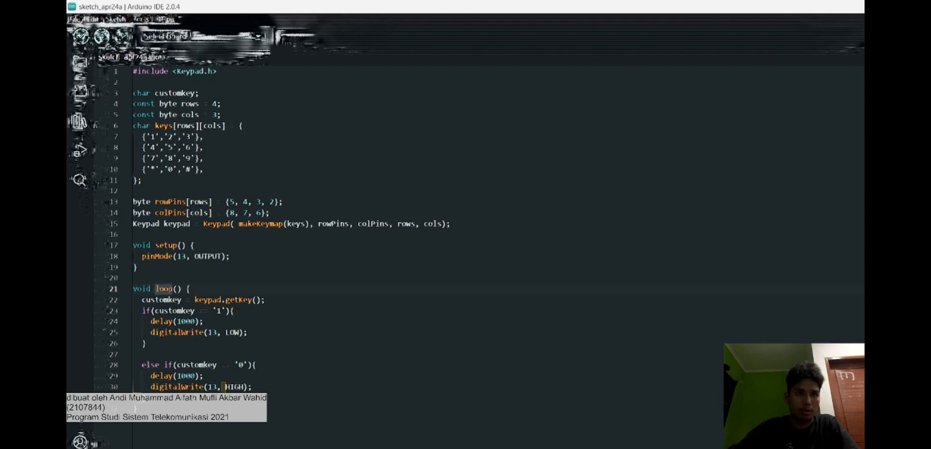
{"action": "left_click", "coordinate": [160, 321]}
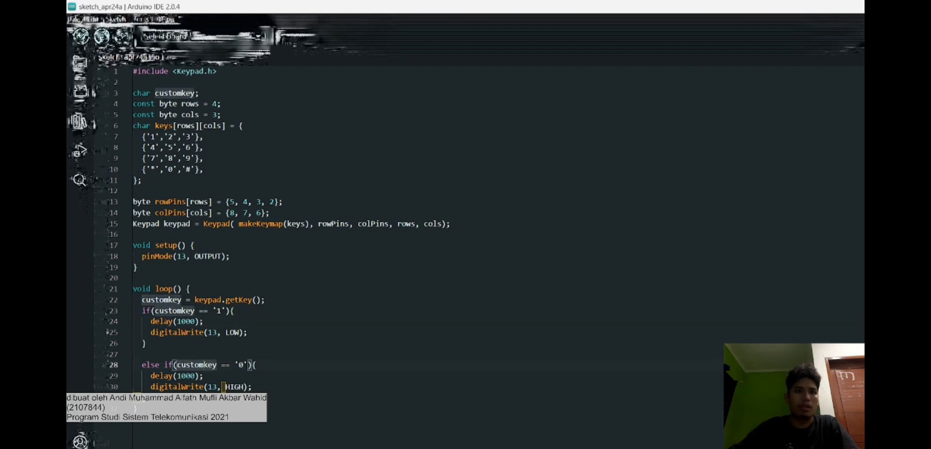
{"action": "left_click_drag", "start_coordinate": [228, 365], "coordinate": [150, 365]}
{"action": "left_click", "coordinate": [173, 364]}
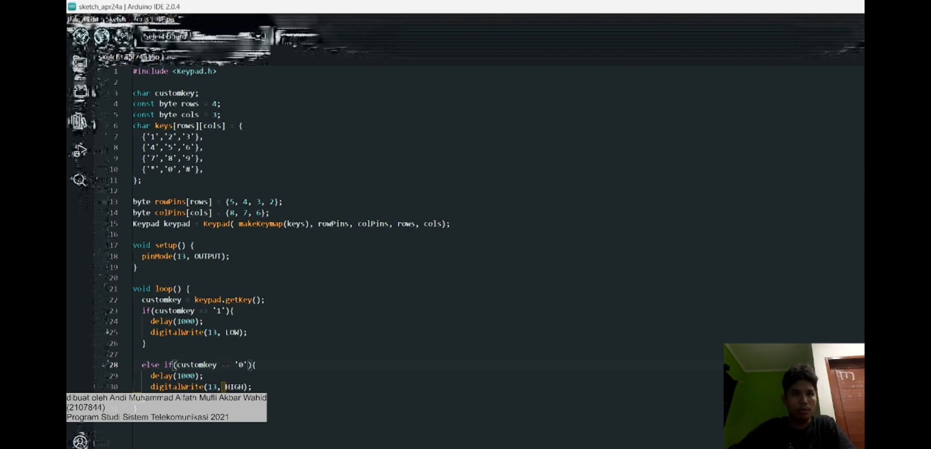
{"action": "left_click", "coordinate": [225, 387]}
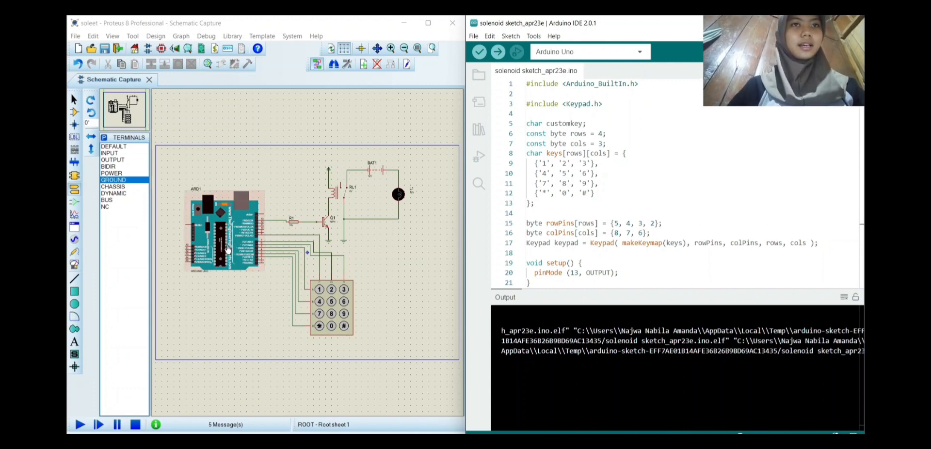
Step: Simulate the circuit in Proteus, testing the lamp with keypad key 1, and stop the simulation
{"action": "left_click", "coordinate": [77, 425]}
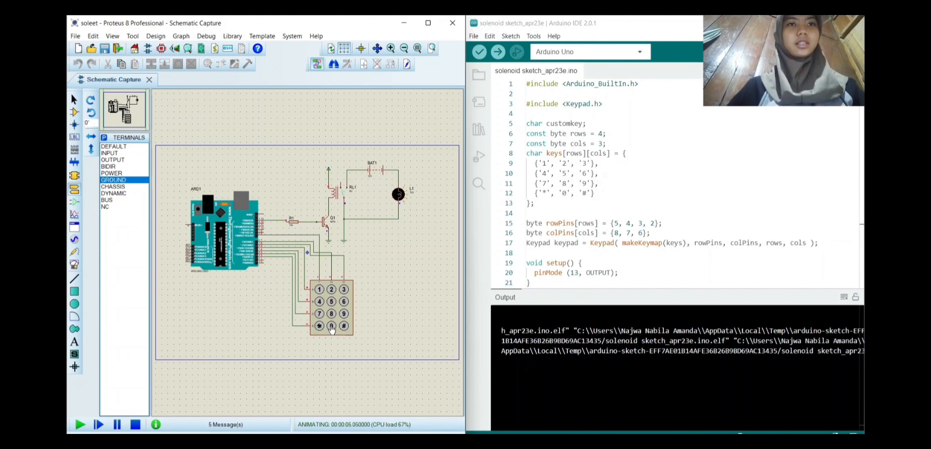
{"action": "key", "text": "super+Up"}
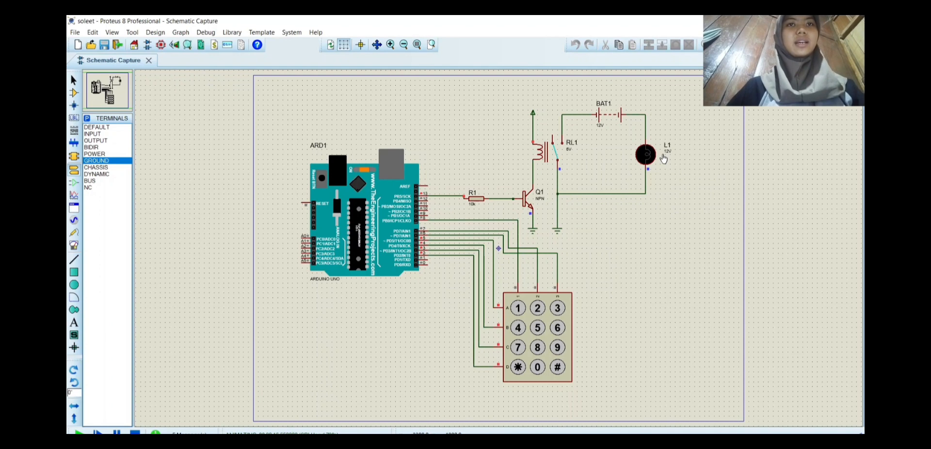
{"action": "left_click", "coordinate": [517, 308]}
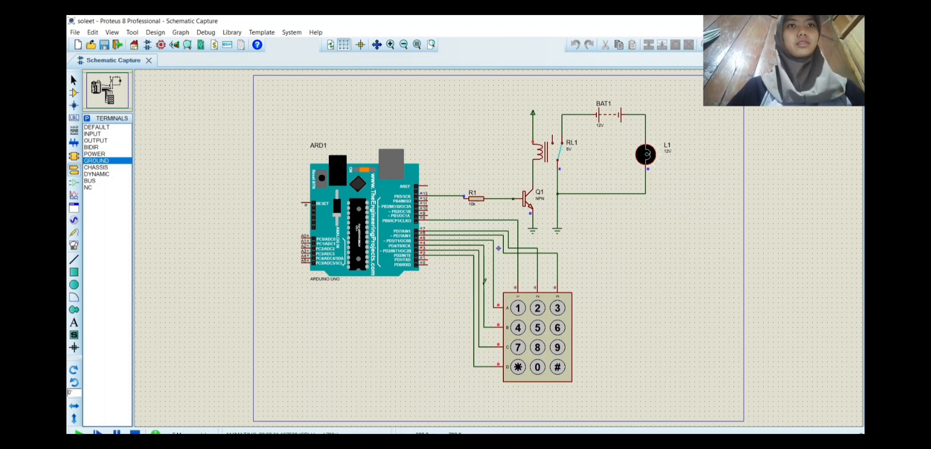
{"action": "left_click", "coordinate": [135, 432]}
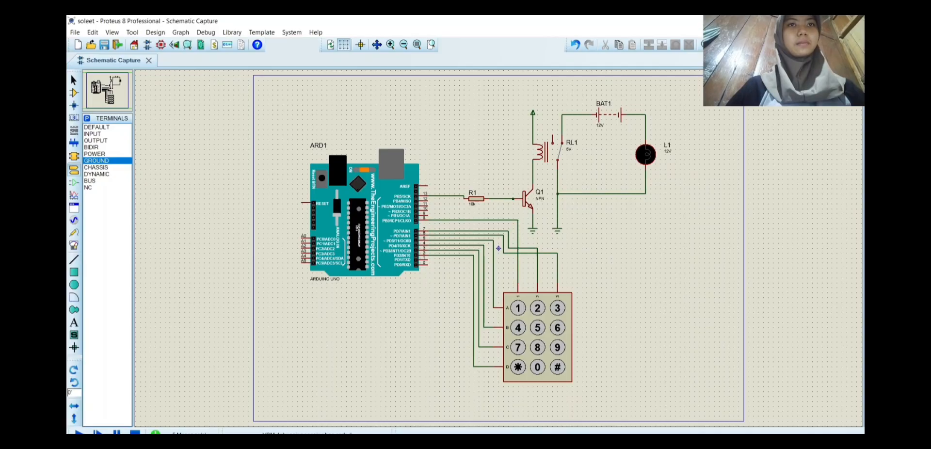